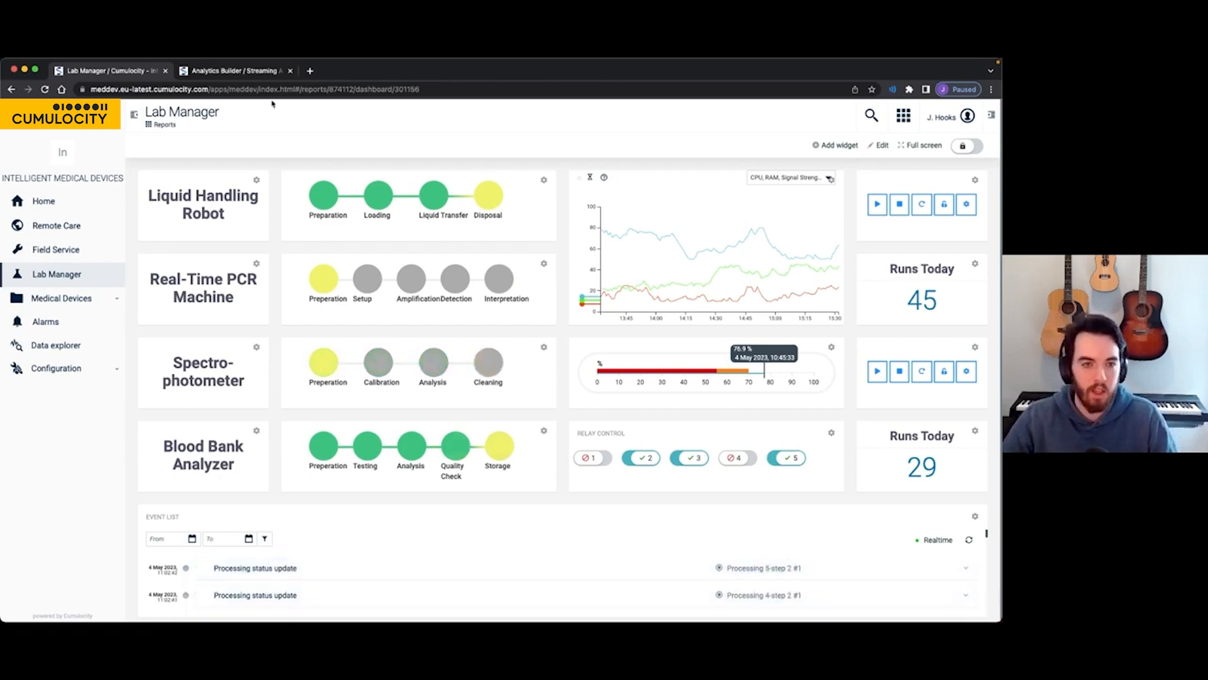
- Switch to Analytics Builder and create a new model named "Device Utilization"
click(240, 74)
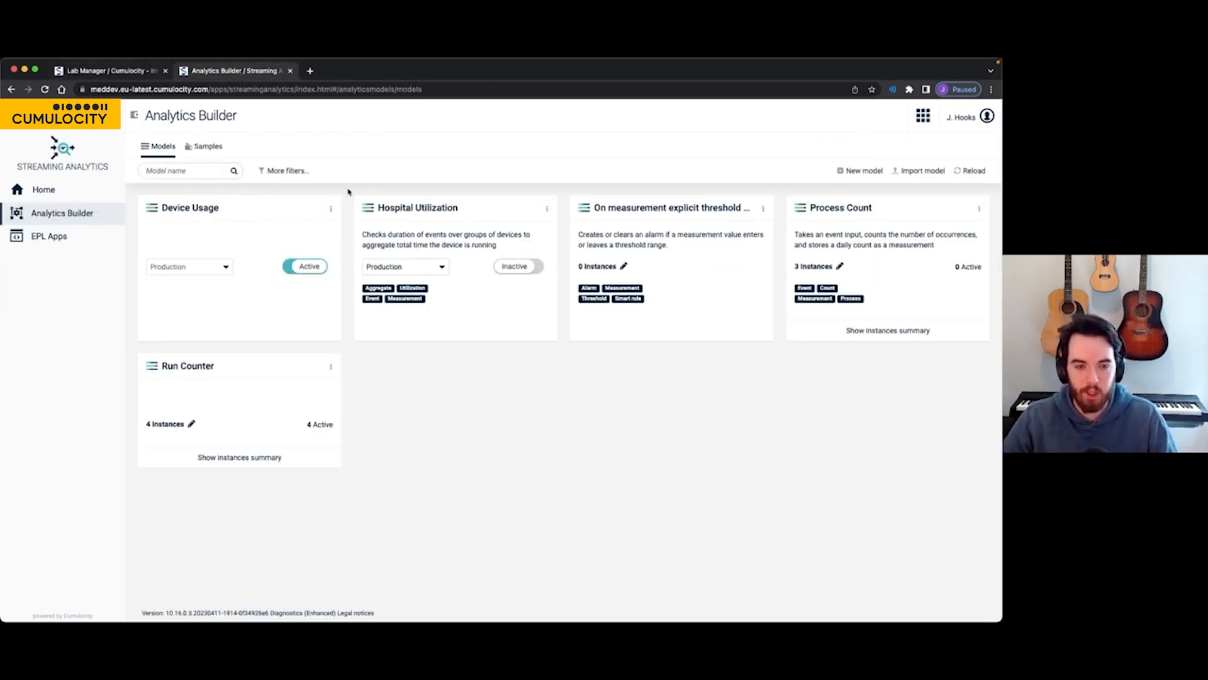
click(839, 169)
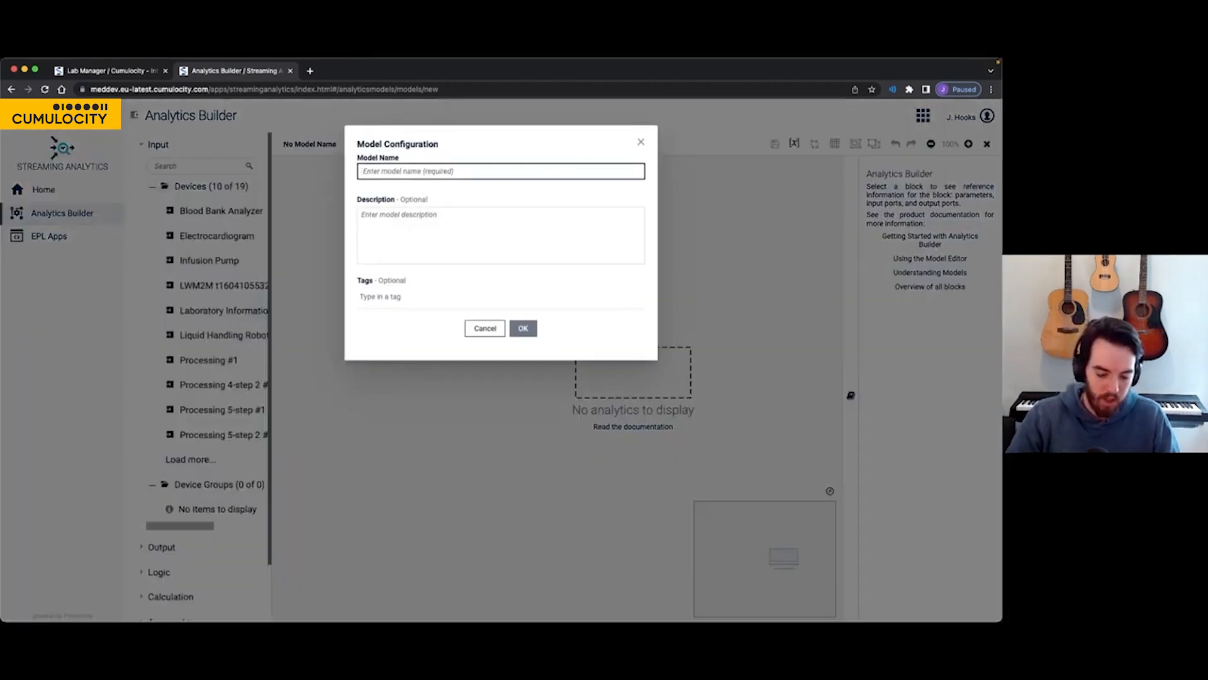
text(Device Utiliza)
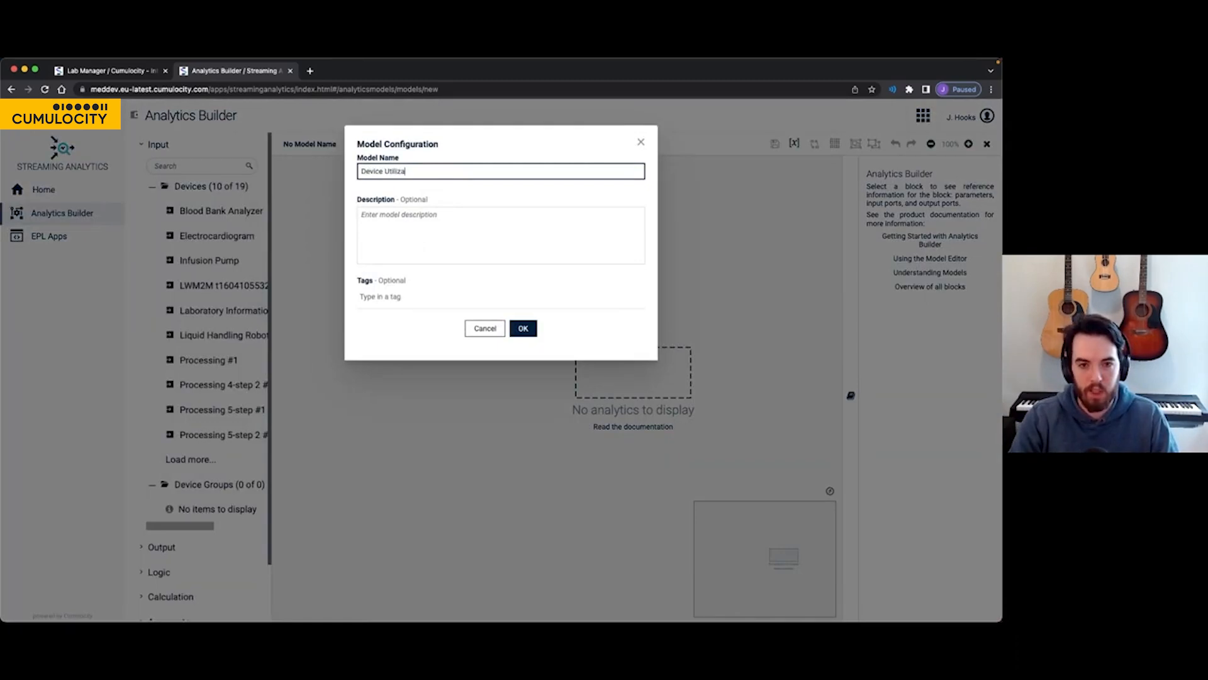
text(tion)
click(523, 328)
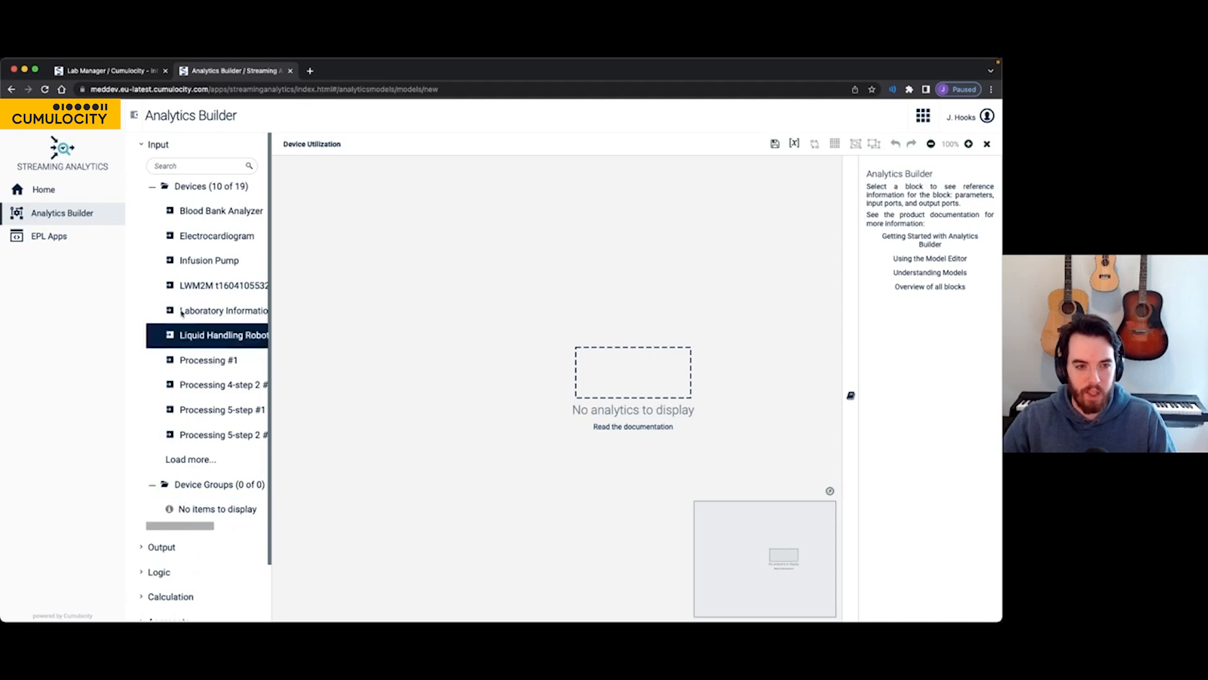
- Add an input block for the Liquid Handling Robot, with block type Event Input and event type "Preparation"
click(142, 142)
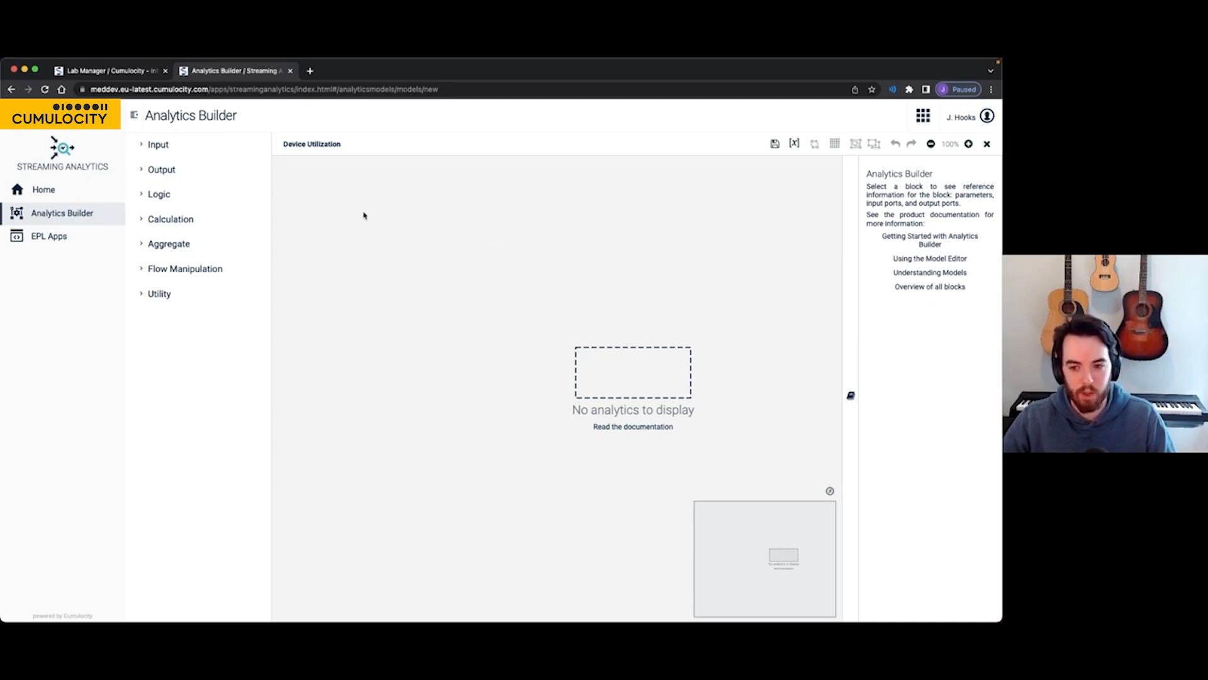
click(142, 148)
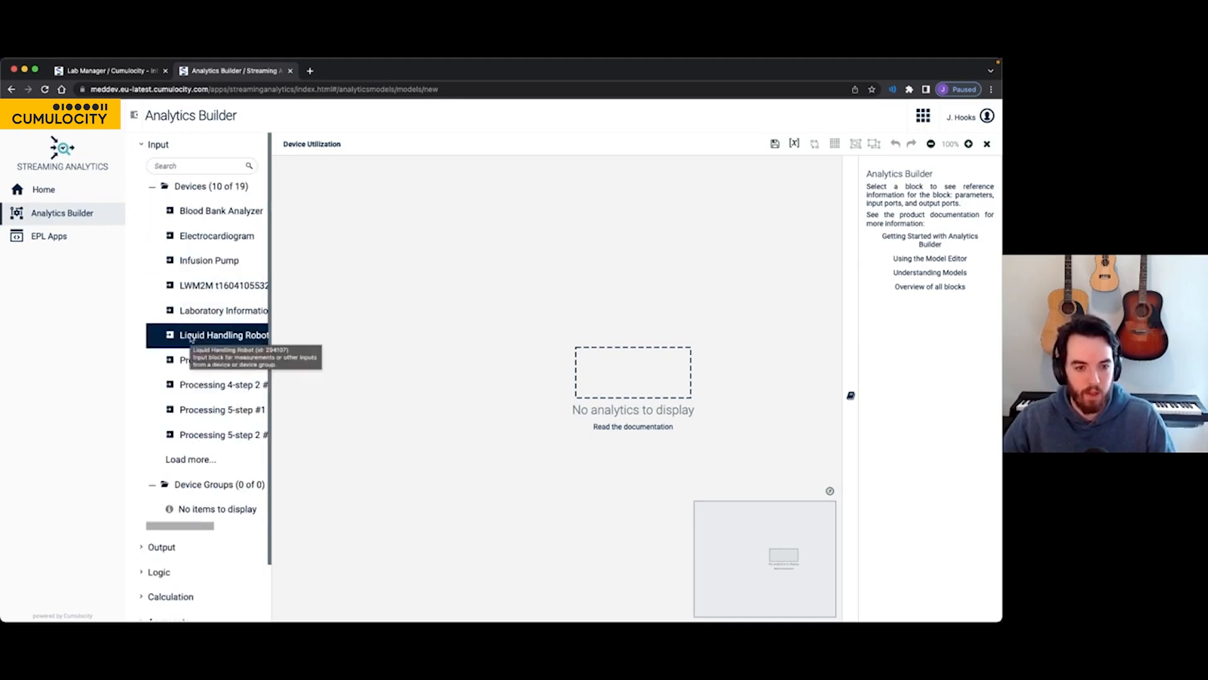
drag(190, 338, 364, 283)
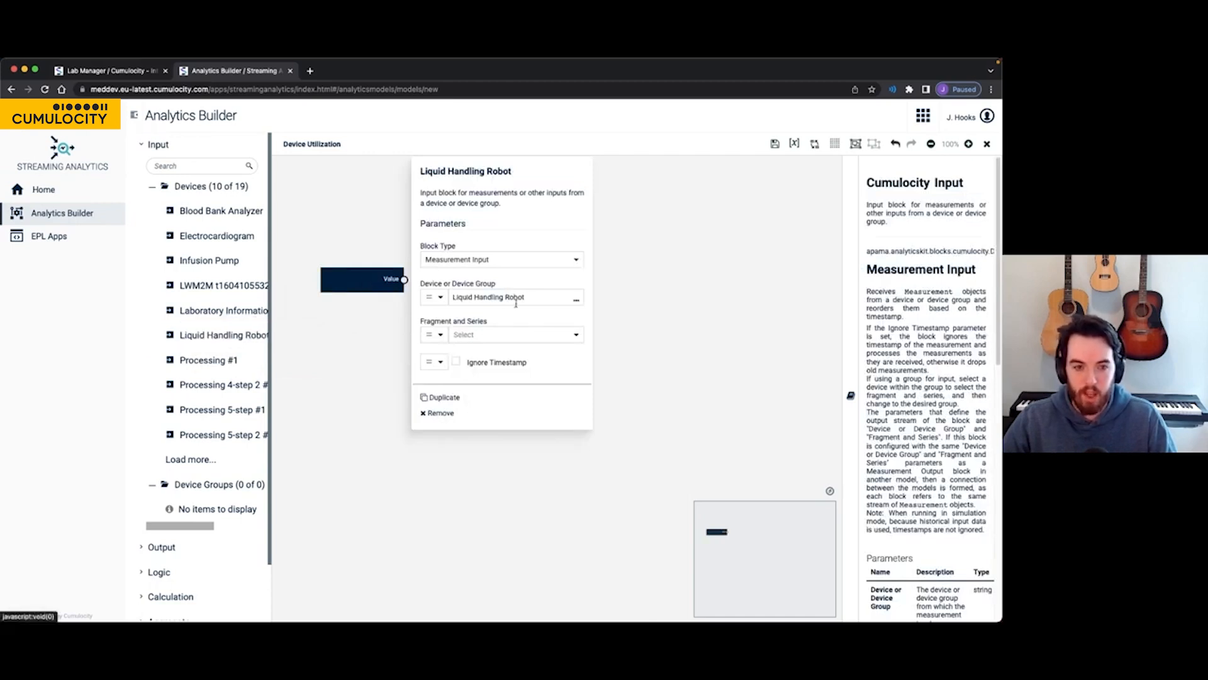
click(491, 260)
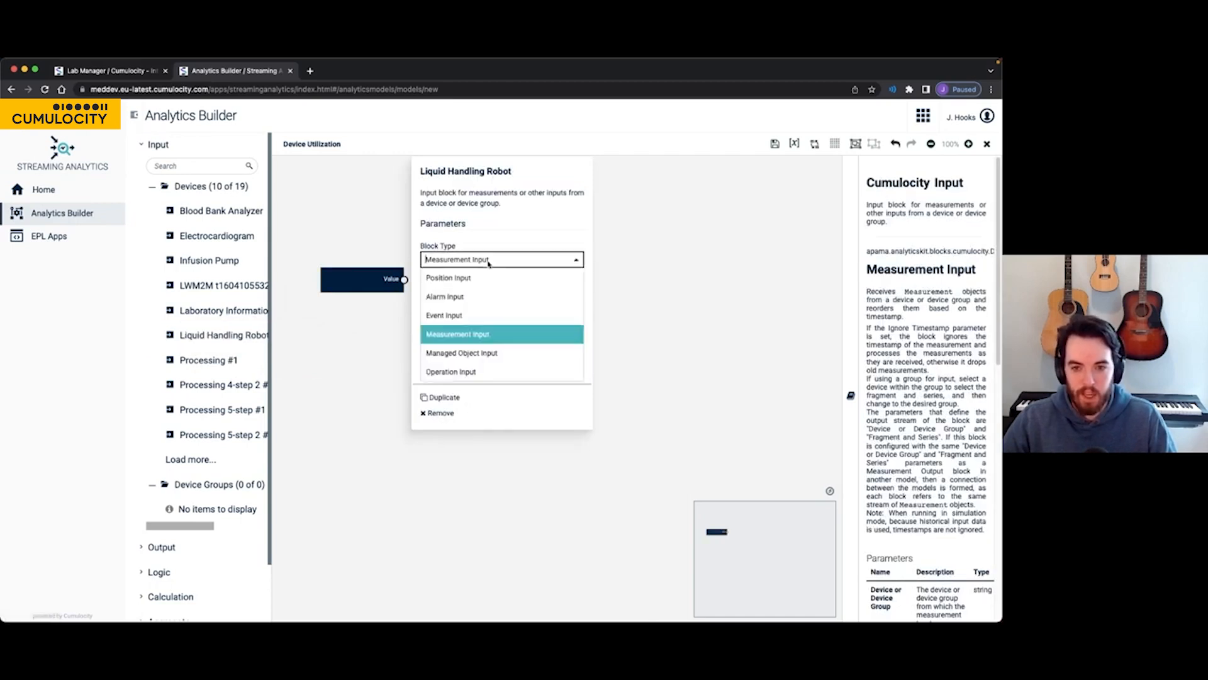
click(482, 318)
click(482, 332)
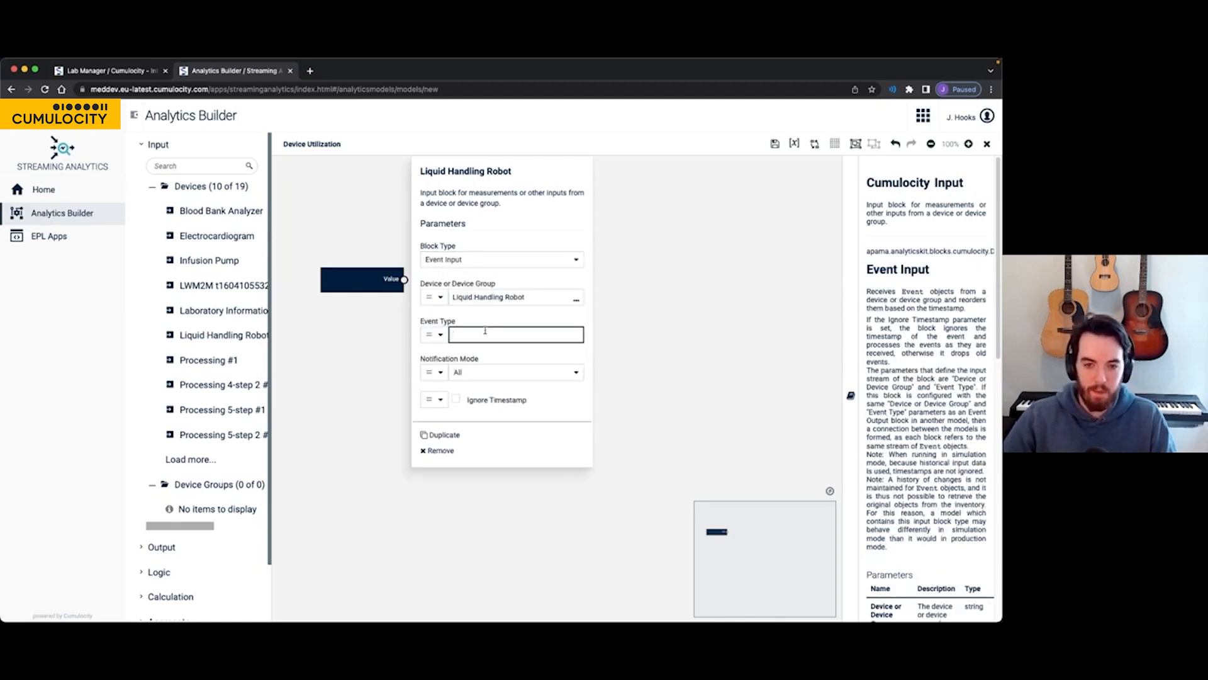
text(Pre)
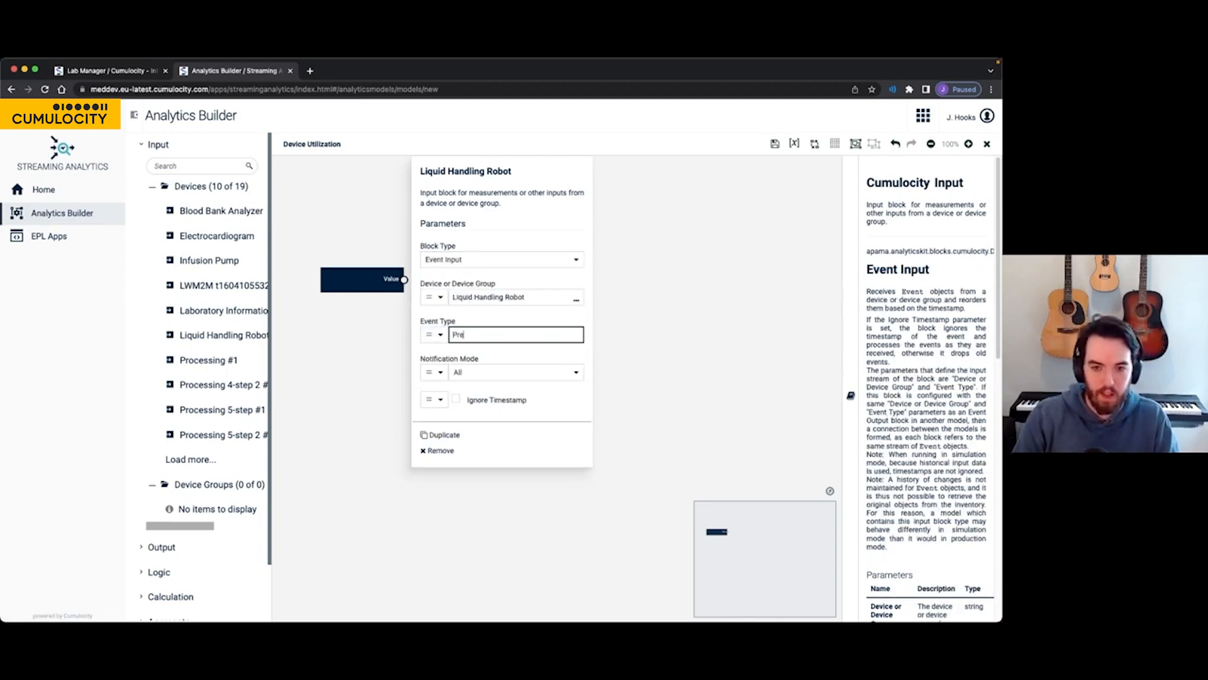
text(paration)
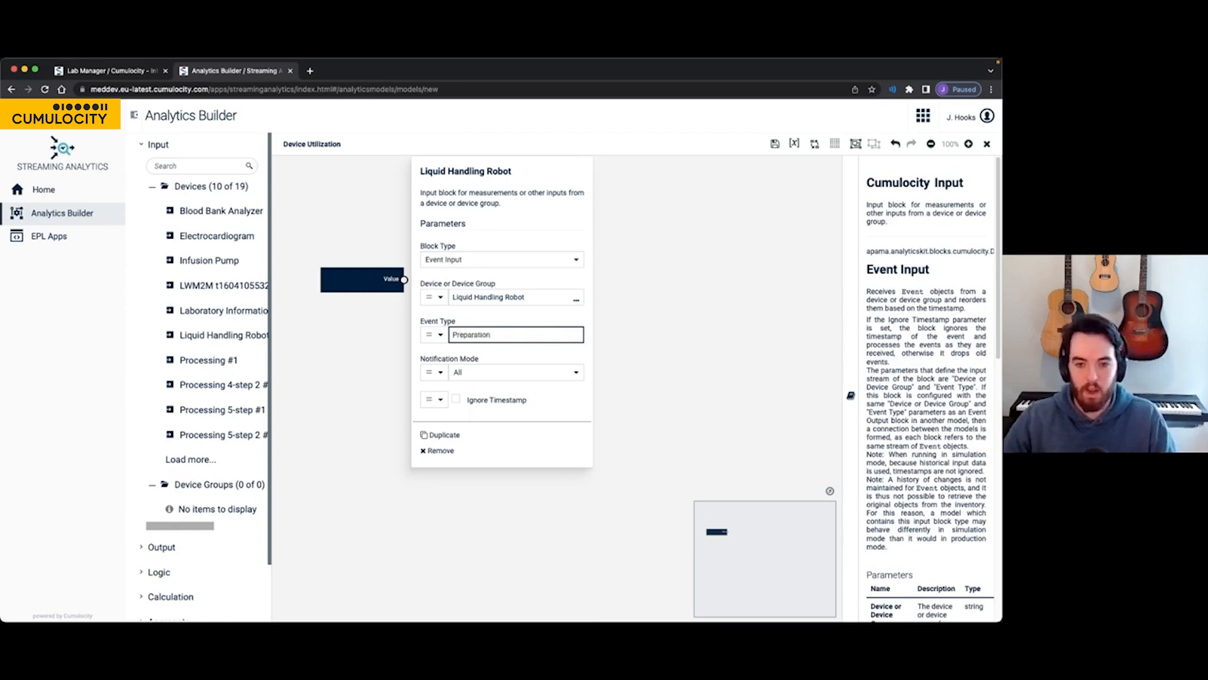
click(367, 310)
- Duplicate the Preparation event block and place the copy just above the original on the canvas
click(368, 279)
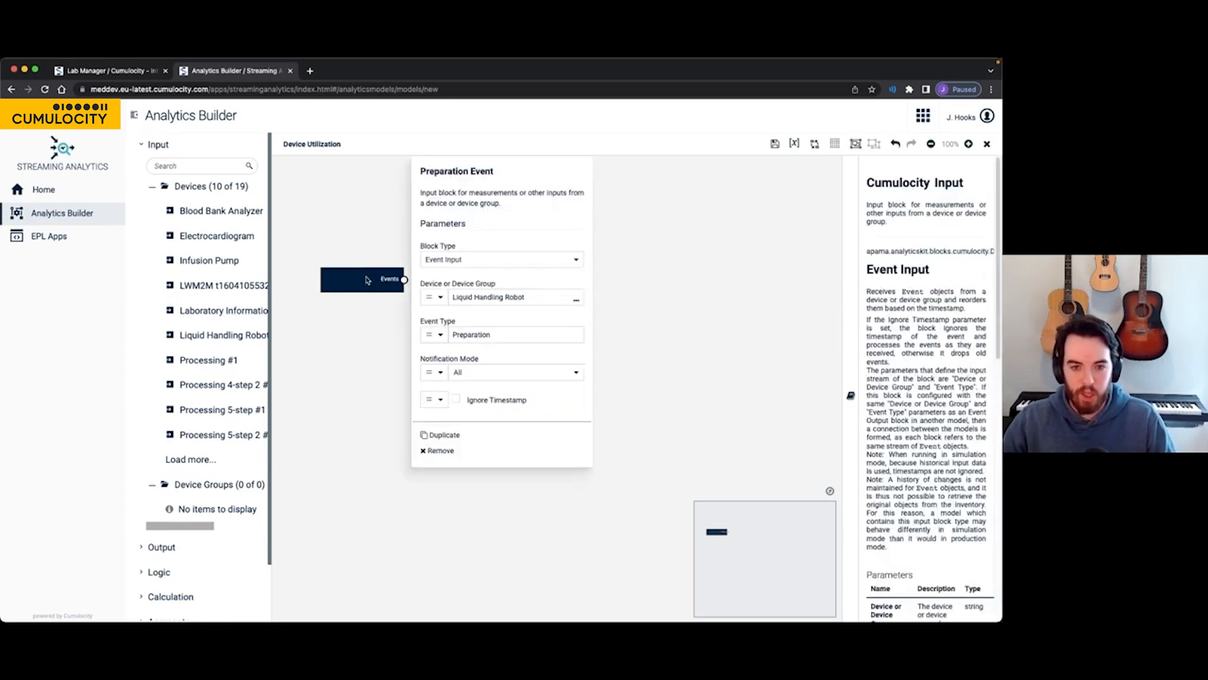
click(368, 280)
key(super+c)
key(super+v)
drag(365, 289, 362, 242)
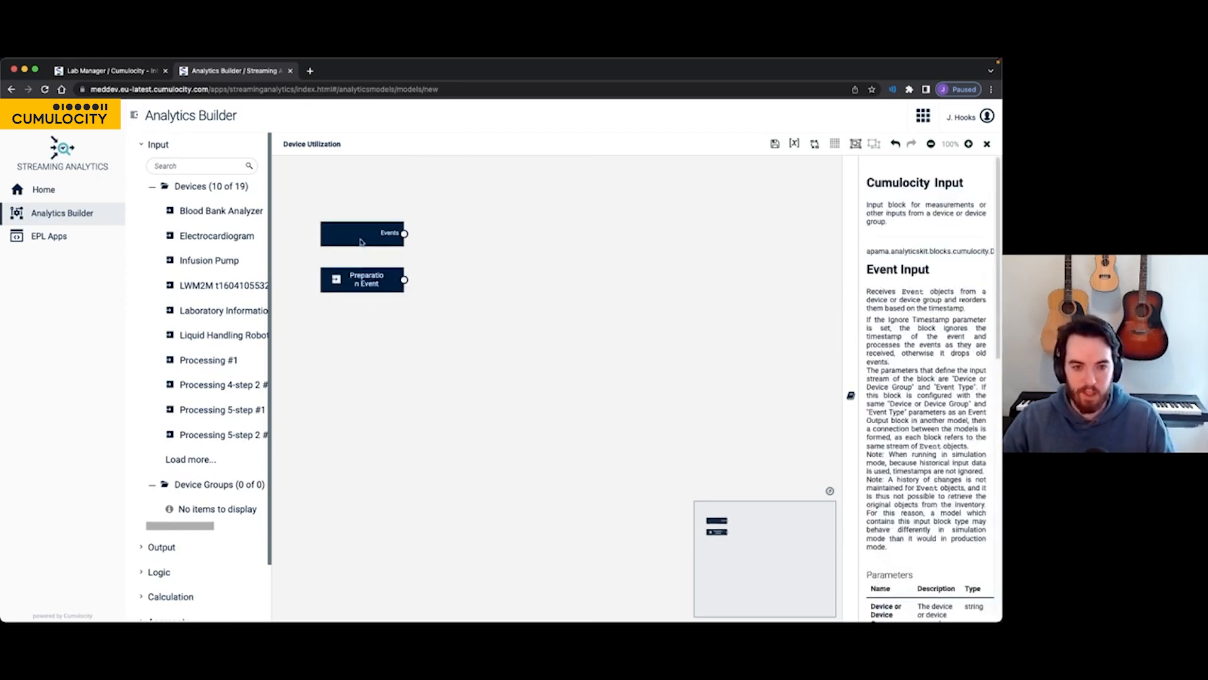
- Set the copied block's event type to "Disposal" and move the Preparation block slightly lower
click(362, 241)
double_click(509, 335)
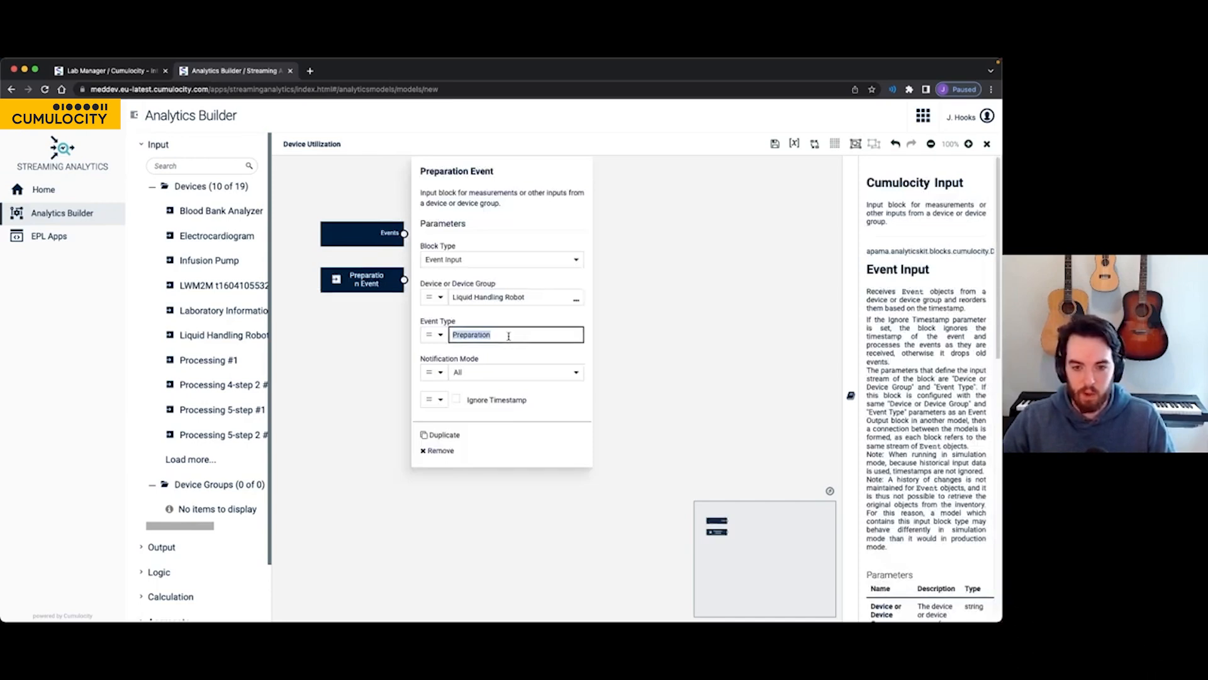
text(Disposa)
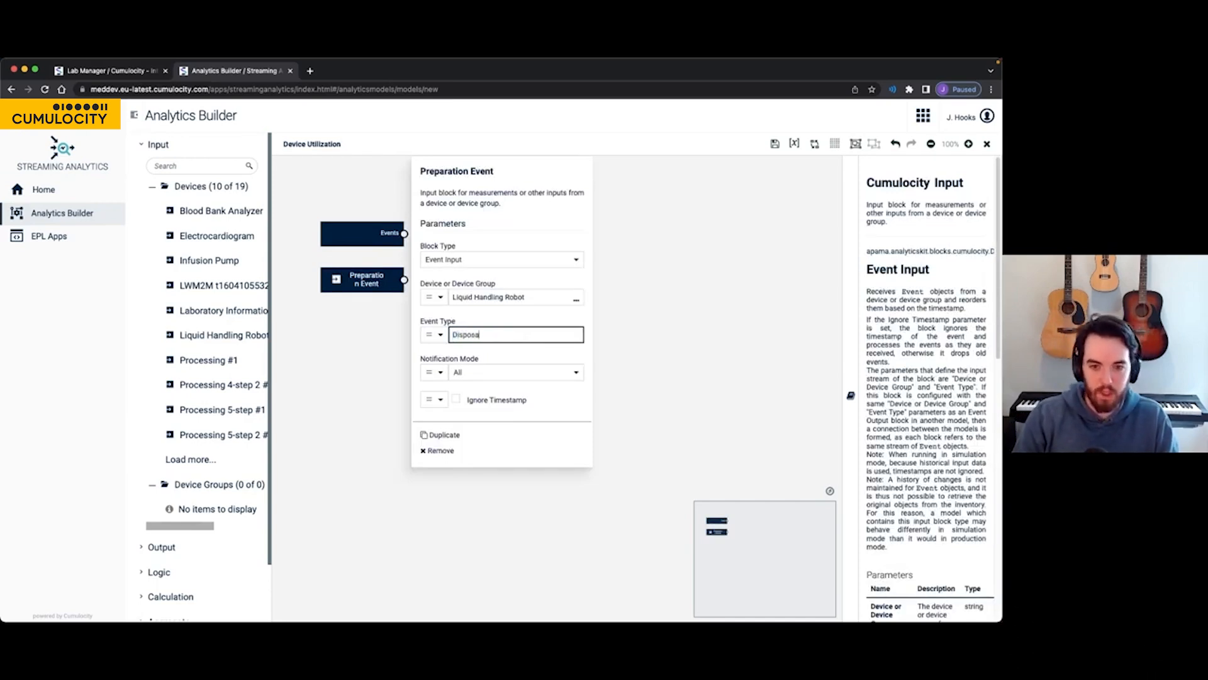
text(l)
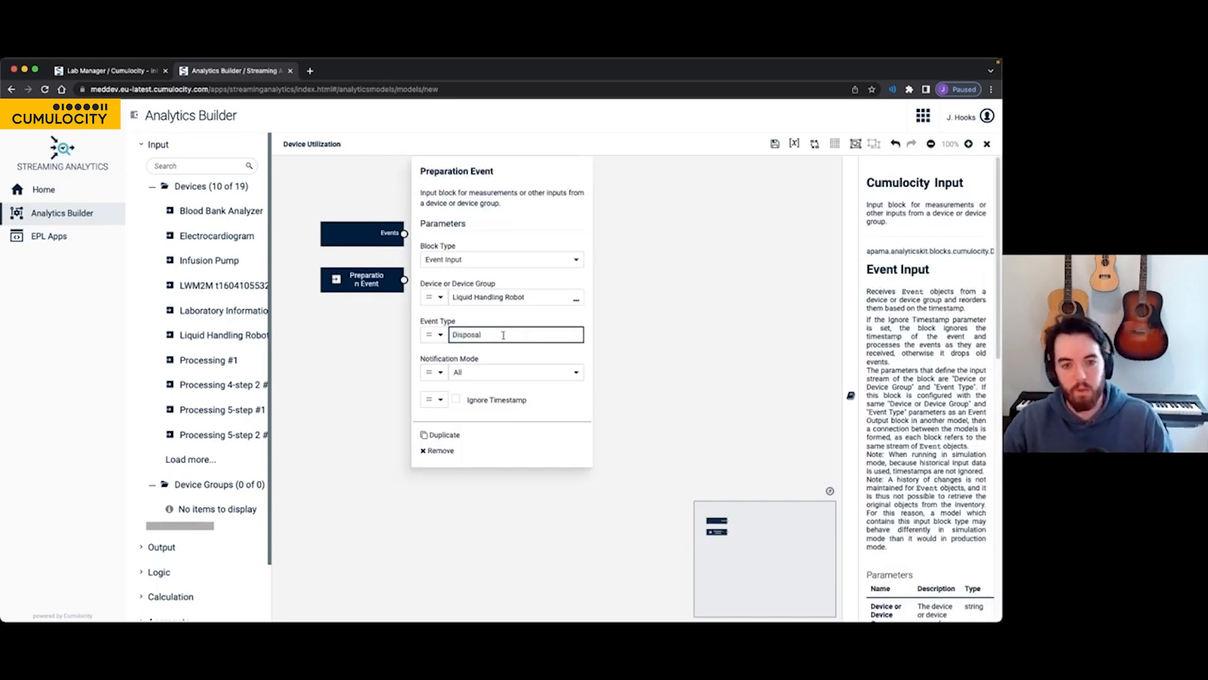
click(368, 260)
mouse_move(370, 281)
mouse_down()
mouse_move(372, 311)
mouse_move(373, 288)
mouse_up()
click(371, 271)
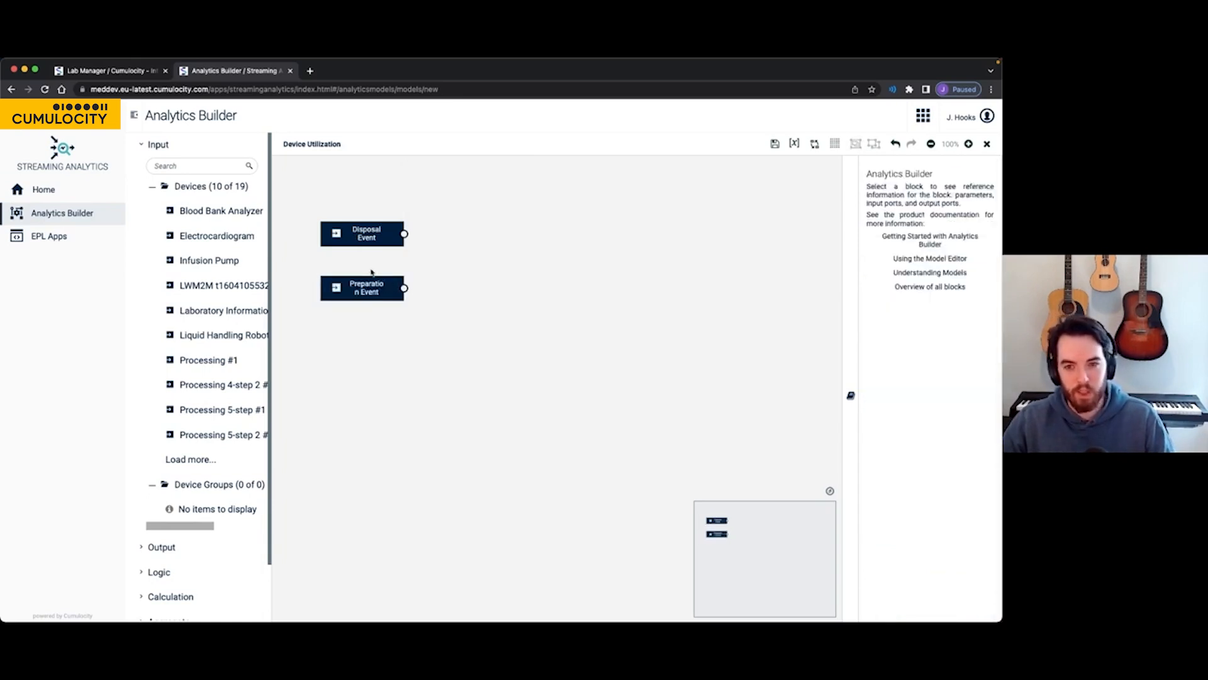
- Add a Duration utility block beside the two event blocks
click(143, 145)
click(144, 294)
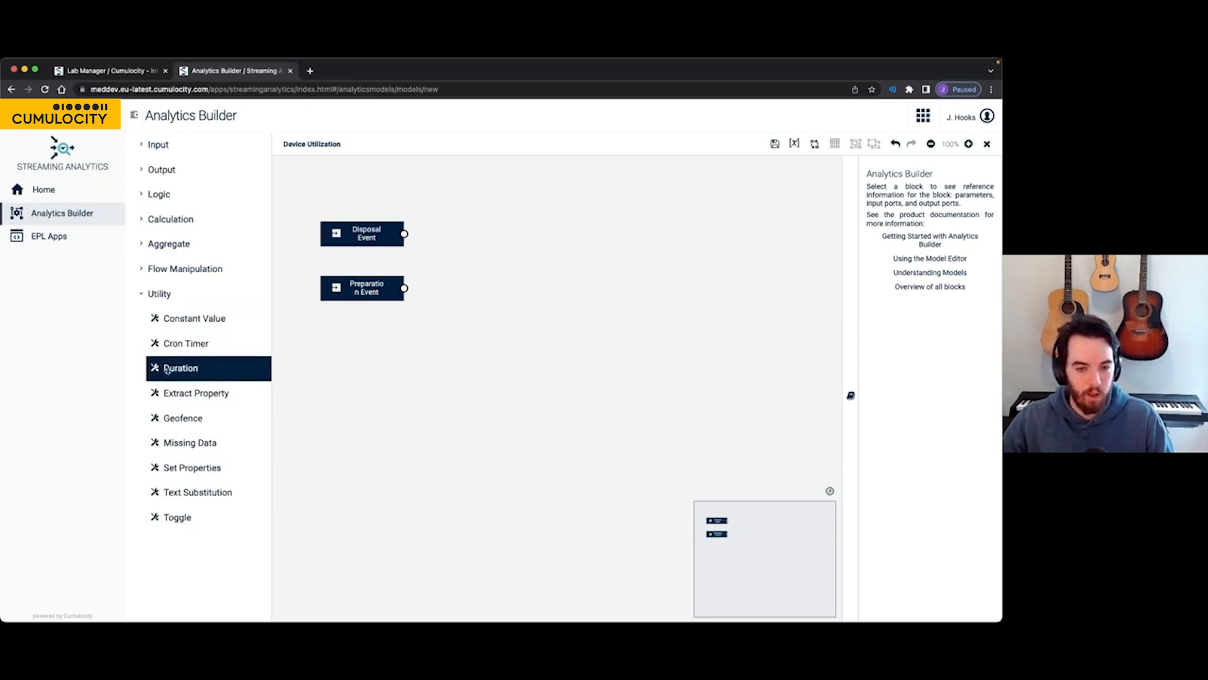
drag(167, 370, 489, 266)
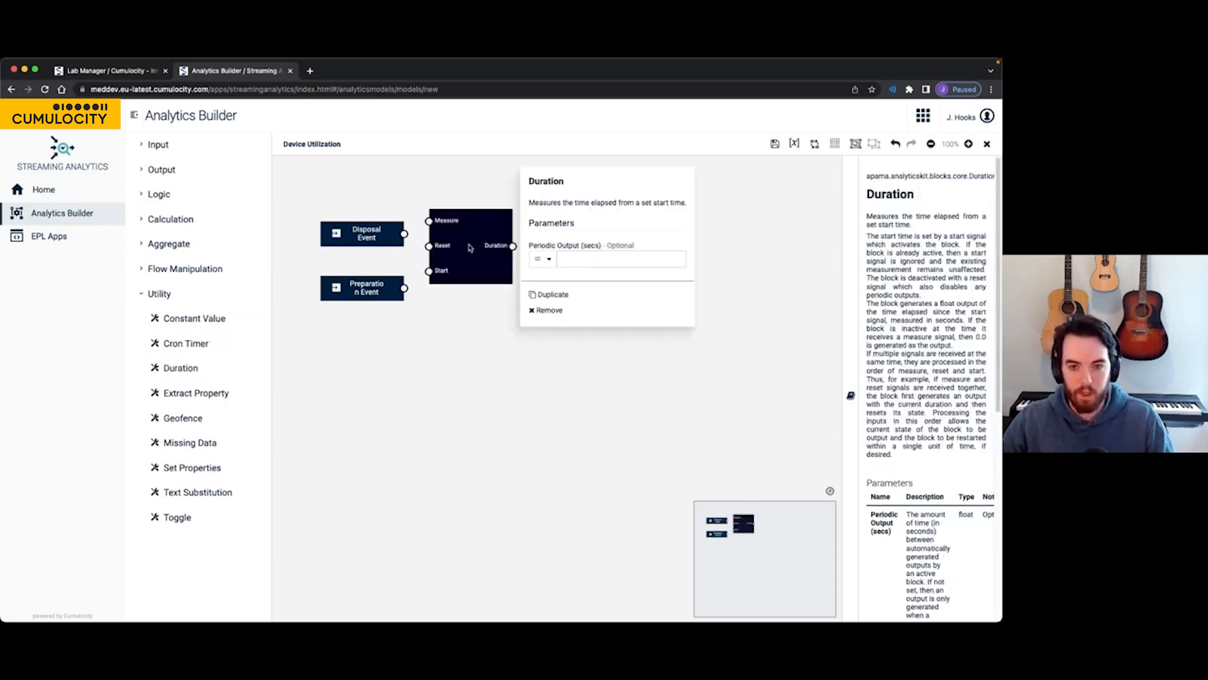
click(488, 267)
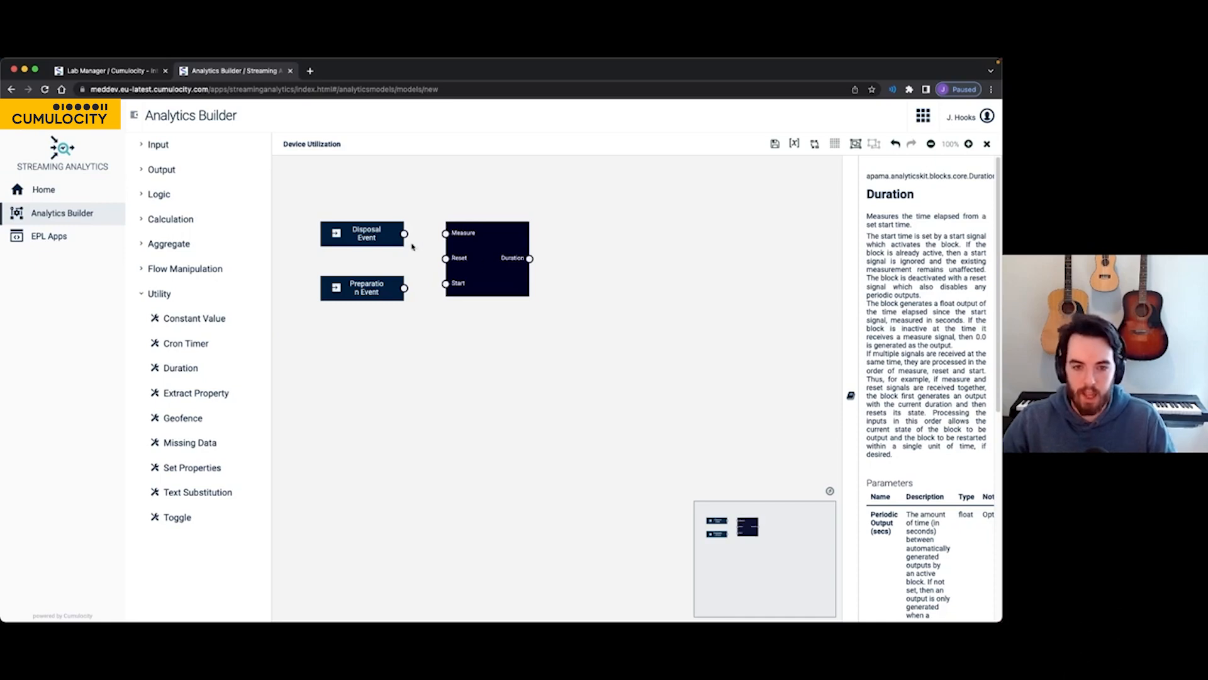
- Connect the Preparation event to the Duration block's Start input and align the event block with that input
drag(404, 288, 446, 283)
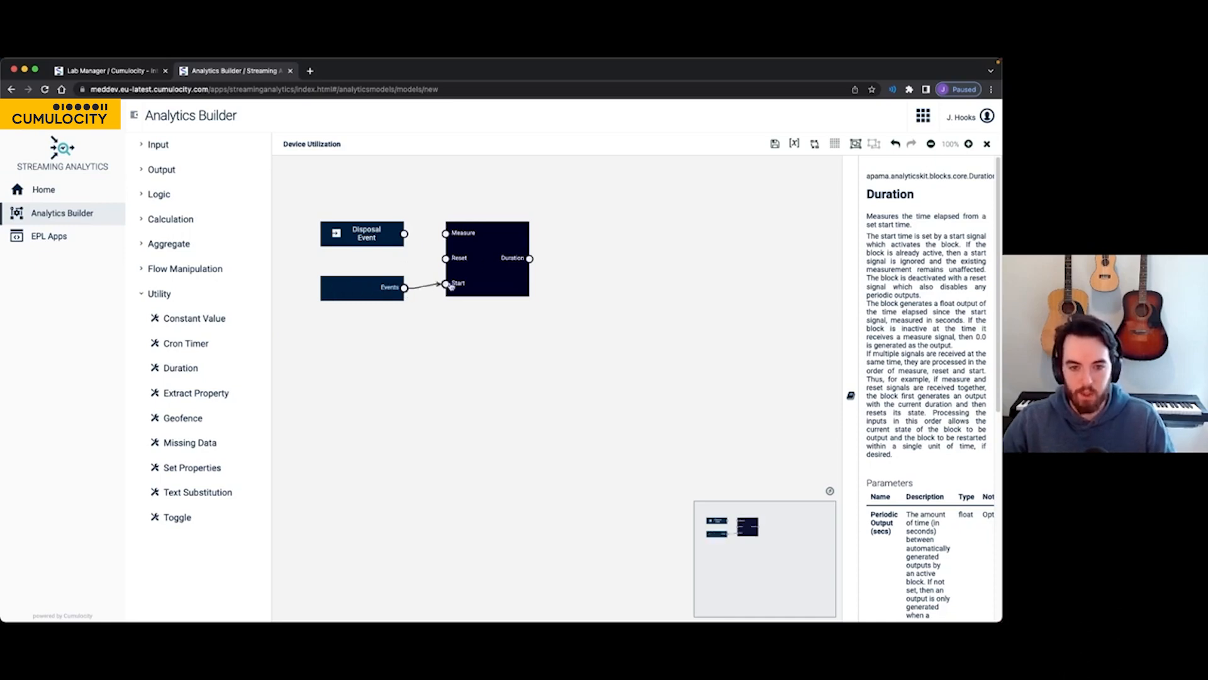
click(380, 285)
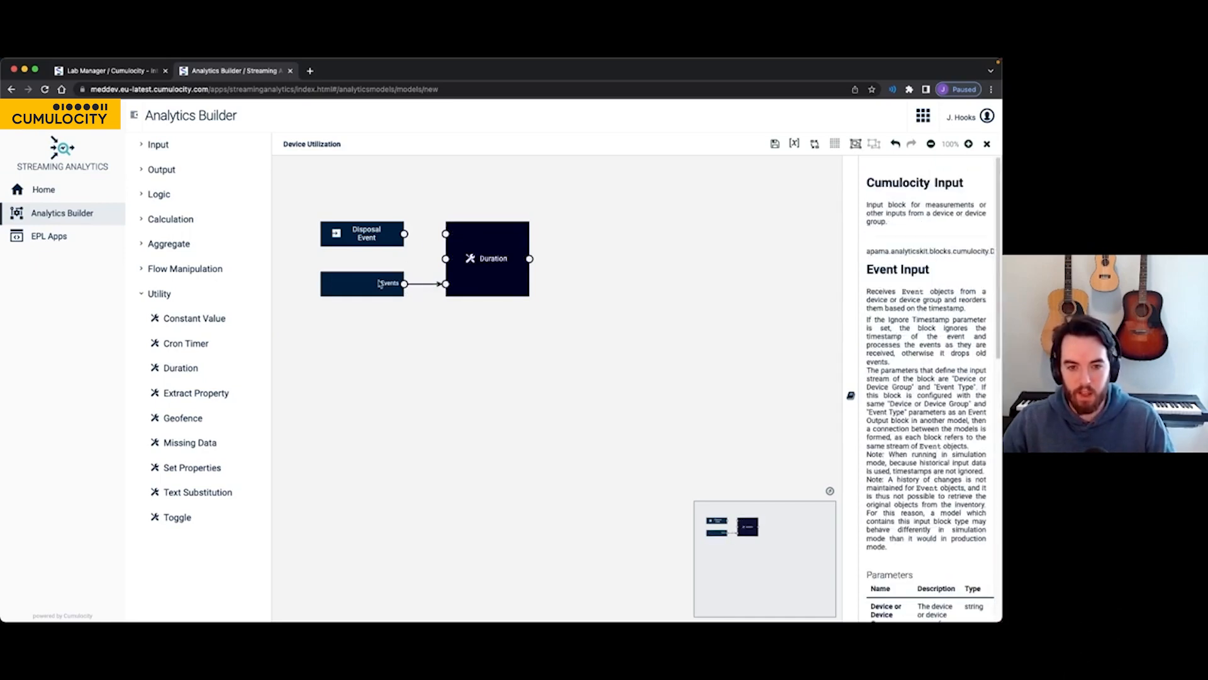
click(380, 283)
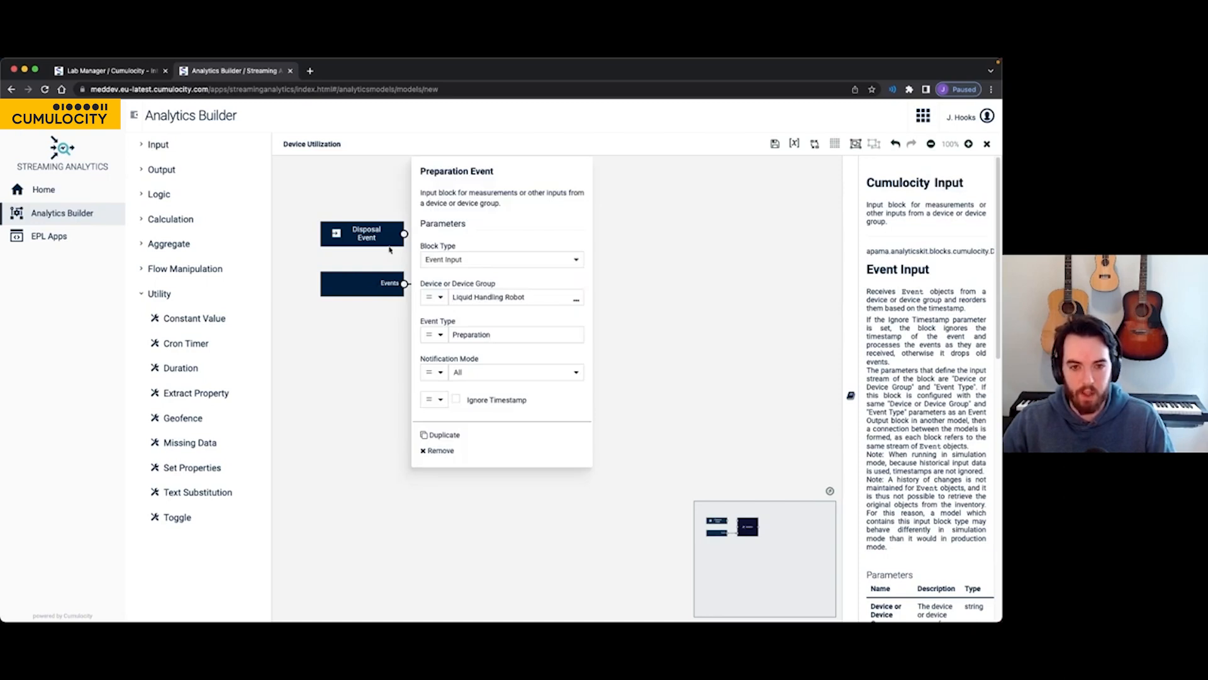
- Connect the Disposal event to both the Measure and Reset inputs of the Duration block
click(389, 239)
drag(404, 234, 432, 236)
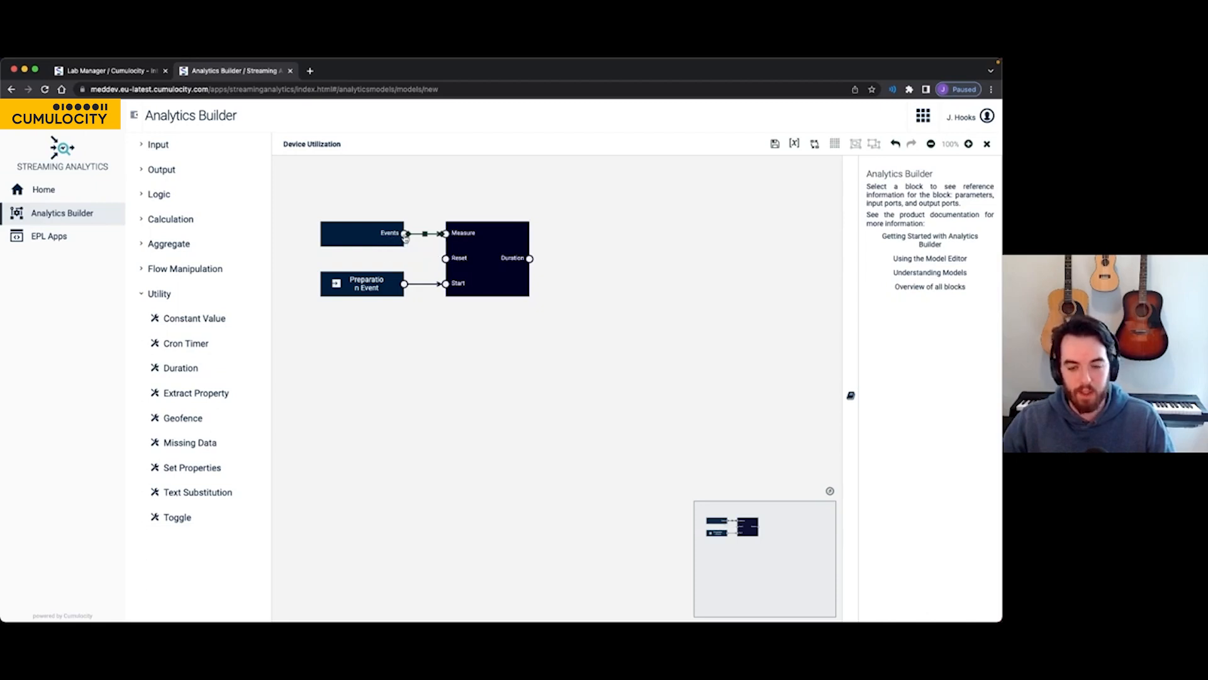
drag(404, 234, 444, 258)
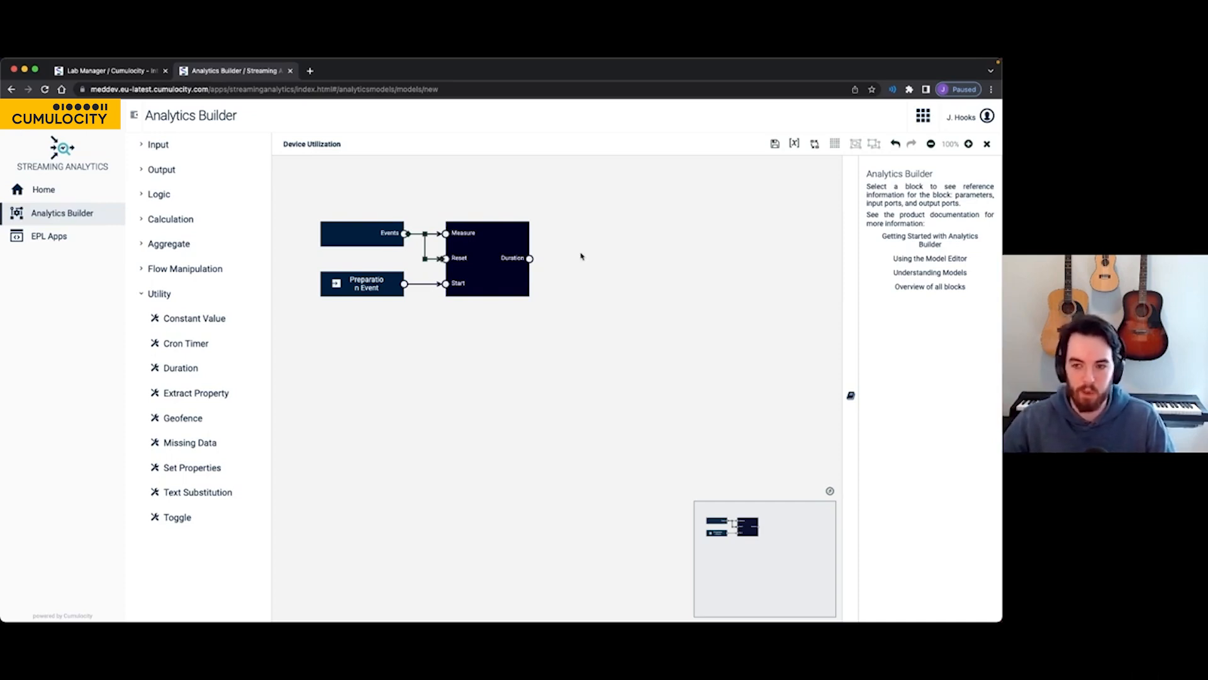
click(511, 252)
click(493, 200)
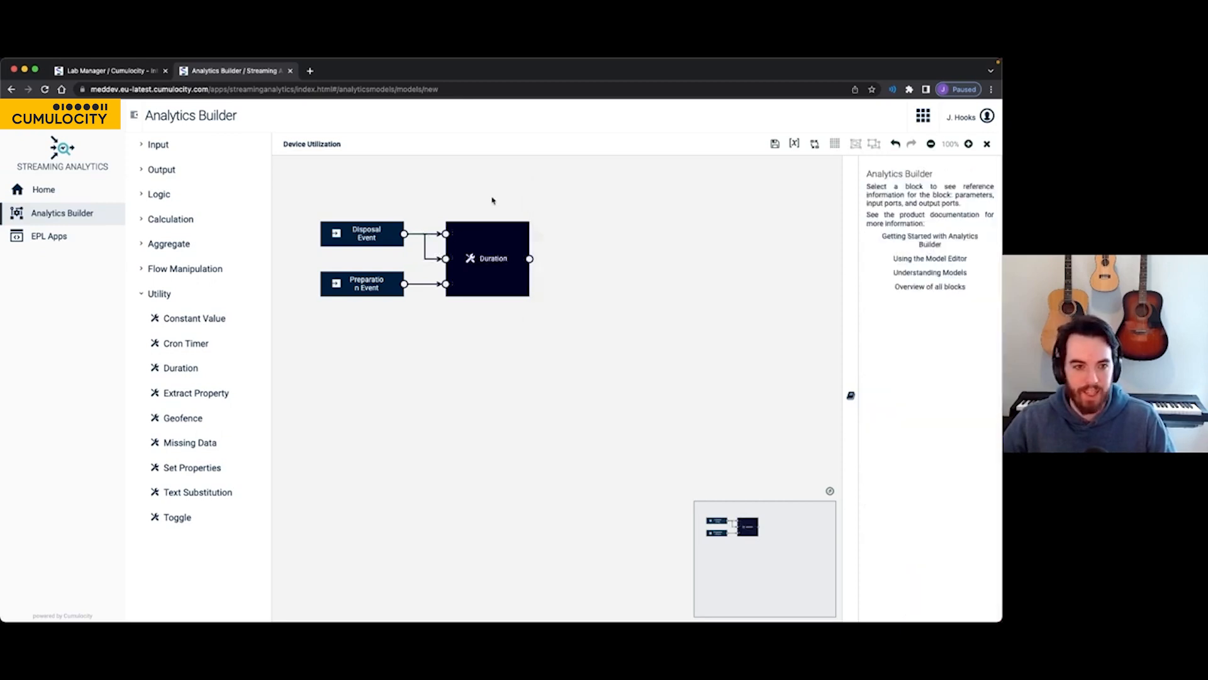
- Add a Measurement Output block for the Liquid Handling Robot after the Duration block, with fragment name "Processing"
click(145, 170)
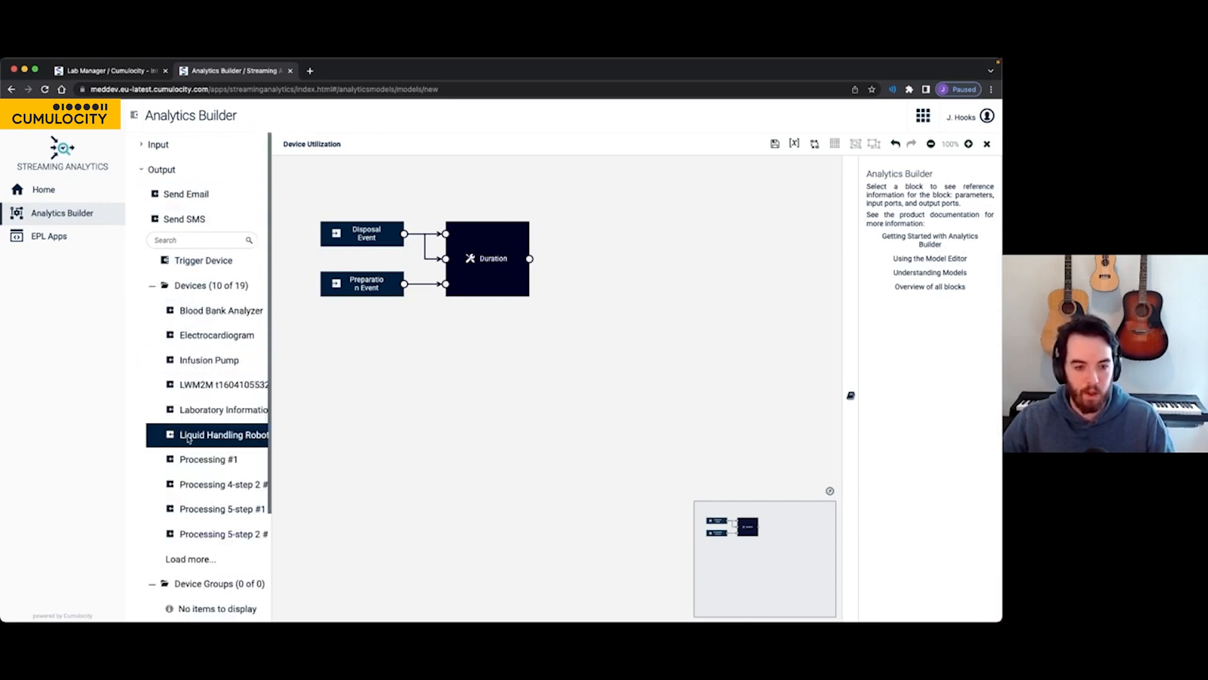
drag(188, 439, 647, 257)
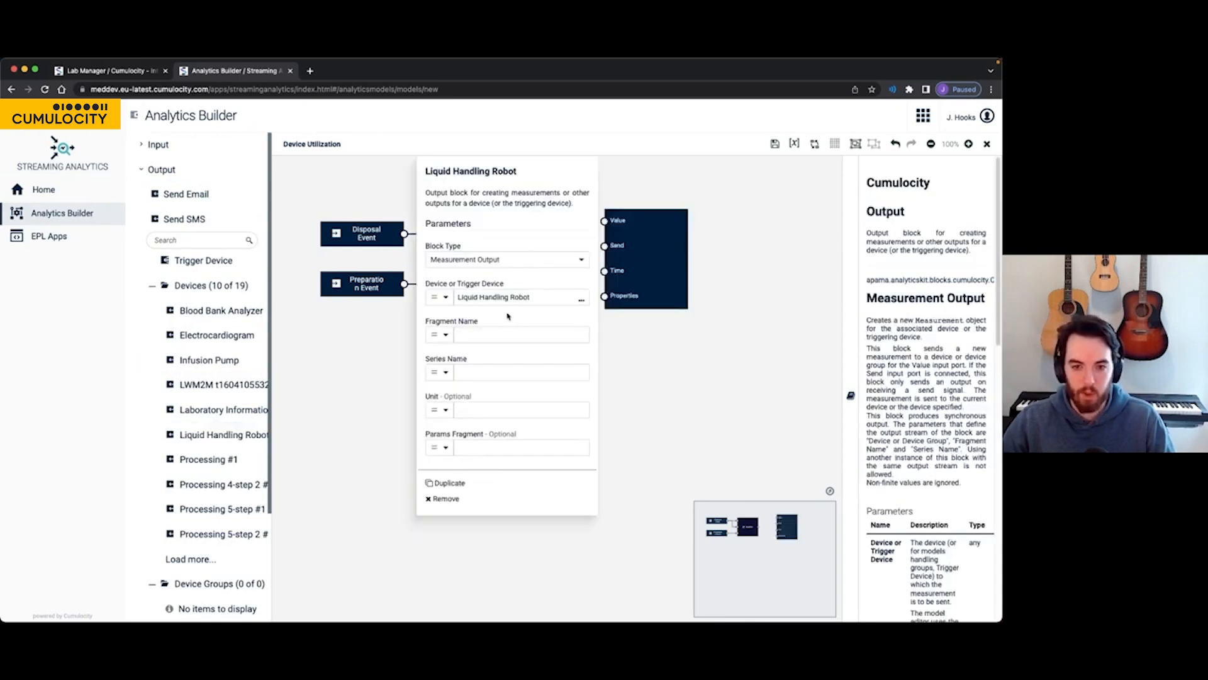
click(504, 334)
text(P)
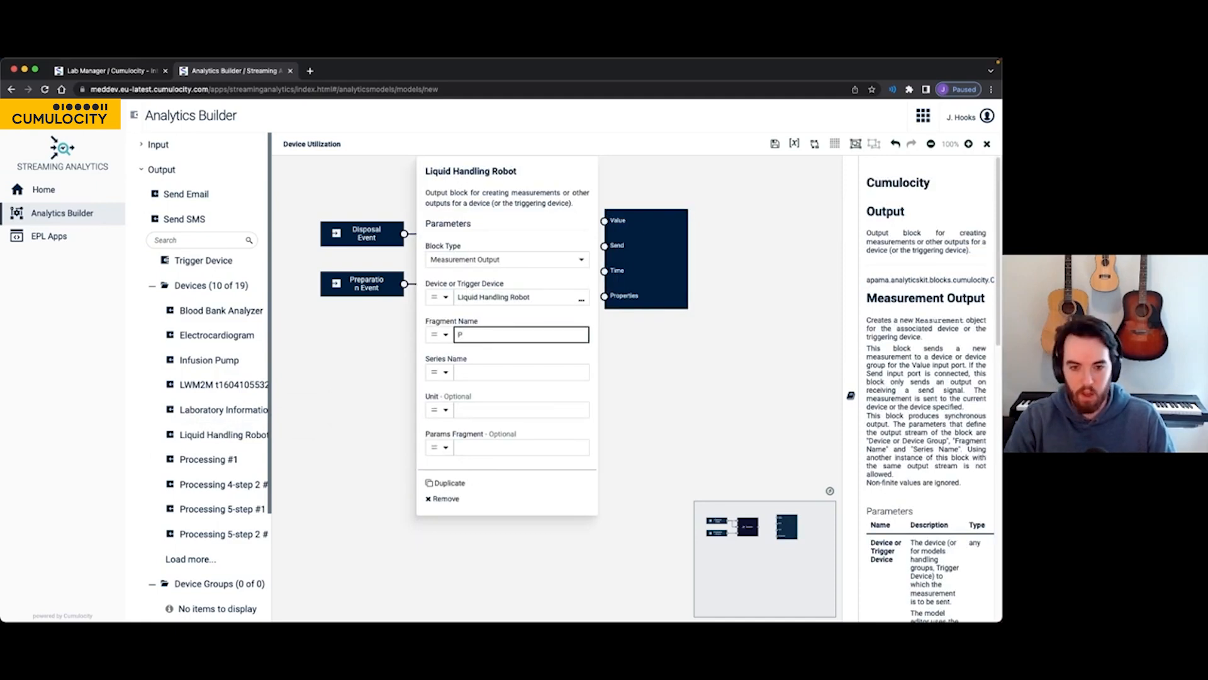
text(rocessi)
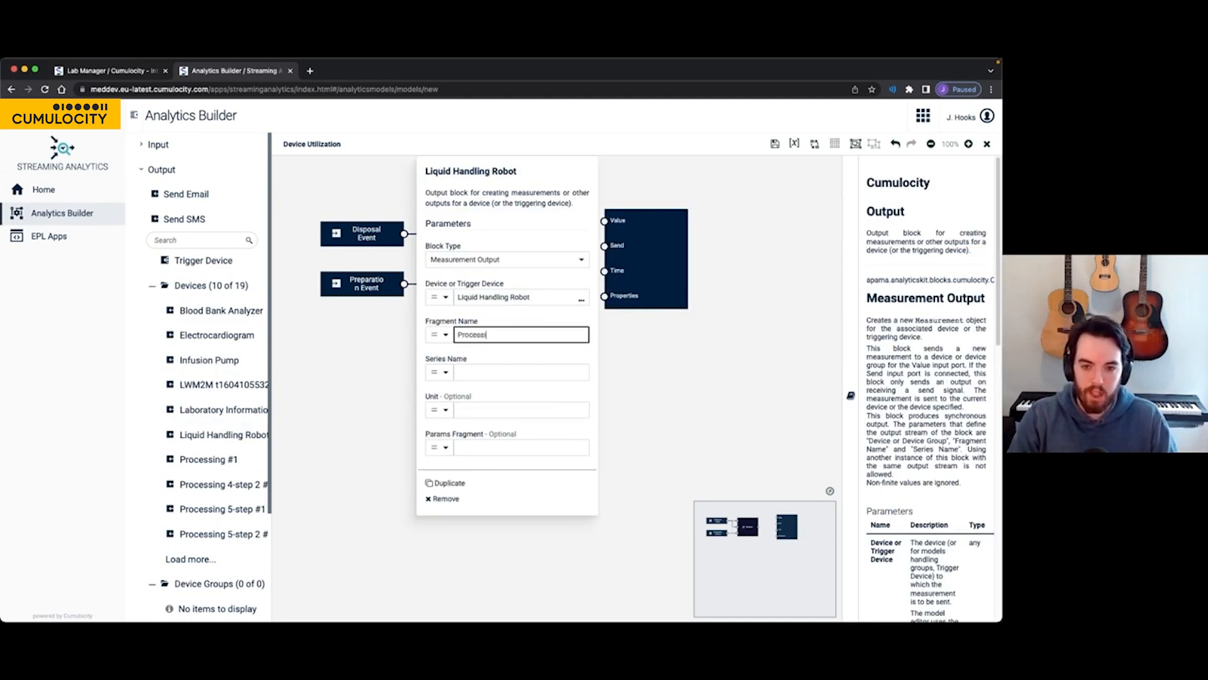
text(ng)
- Set the measurement output's series name to "Duration" and its unit to "s"
click(497, 371)
text(D)
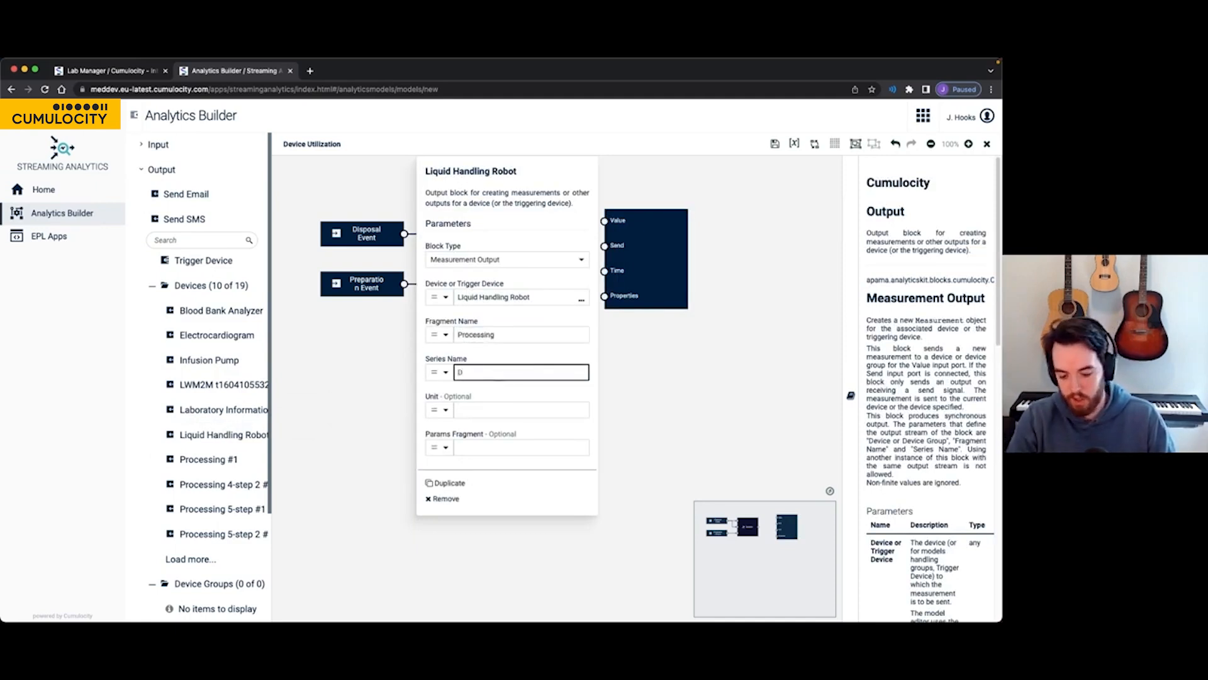
text(uration)
key(Tab)
key(Tab)
text(s)
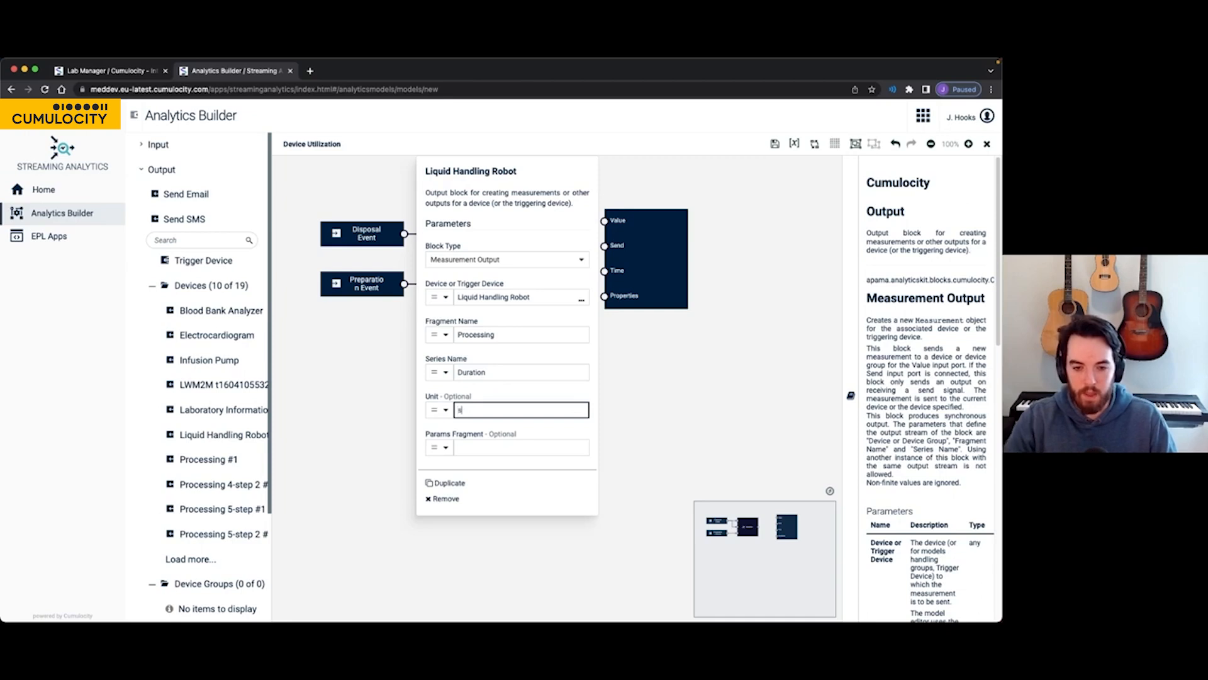
click(367, 348)
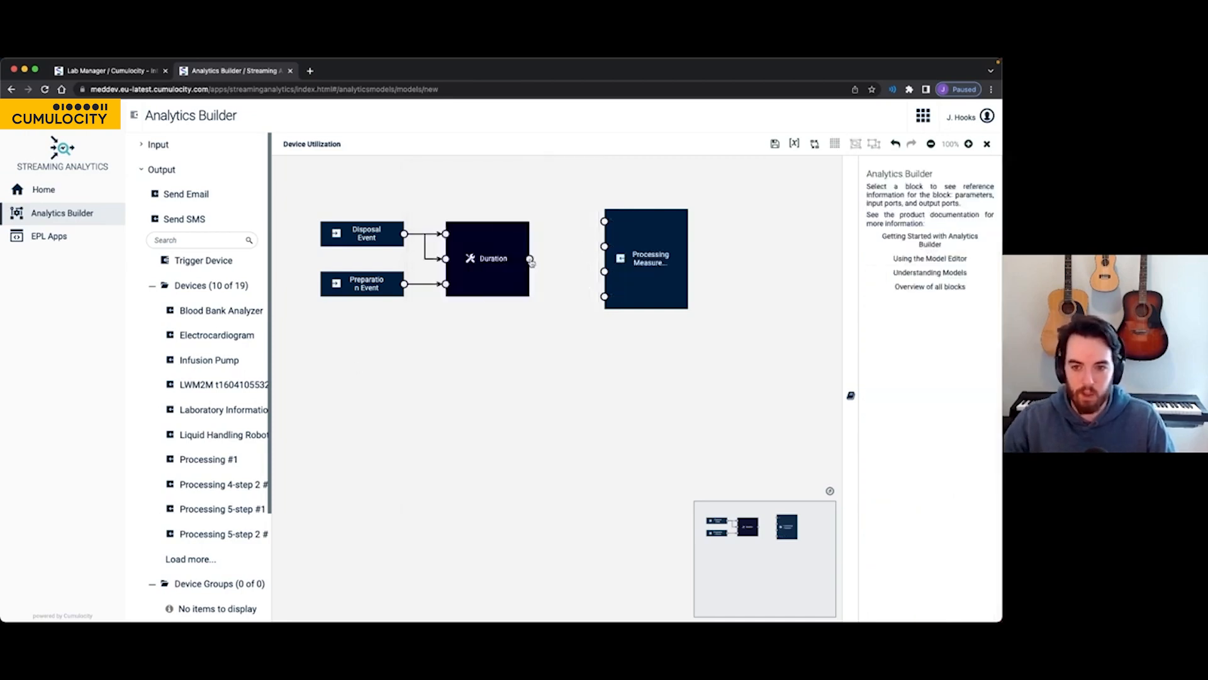
- Connect the Duration block's output to the measurement output's Value input and move the output block higher on the canvas
drag(530, 263, 650, 212)
click(639, 260)
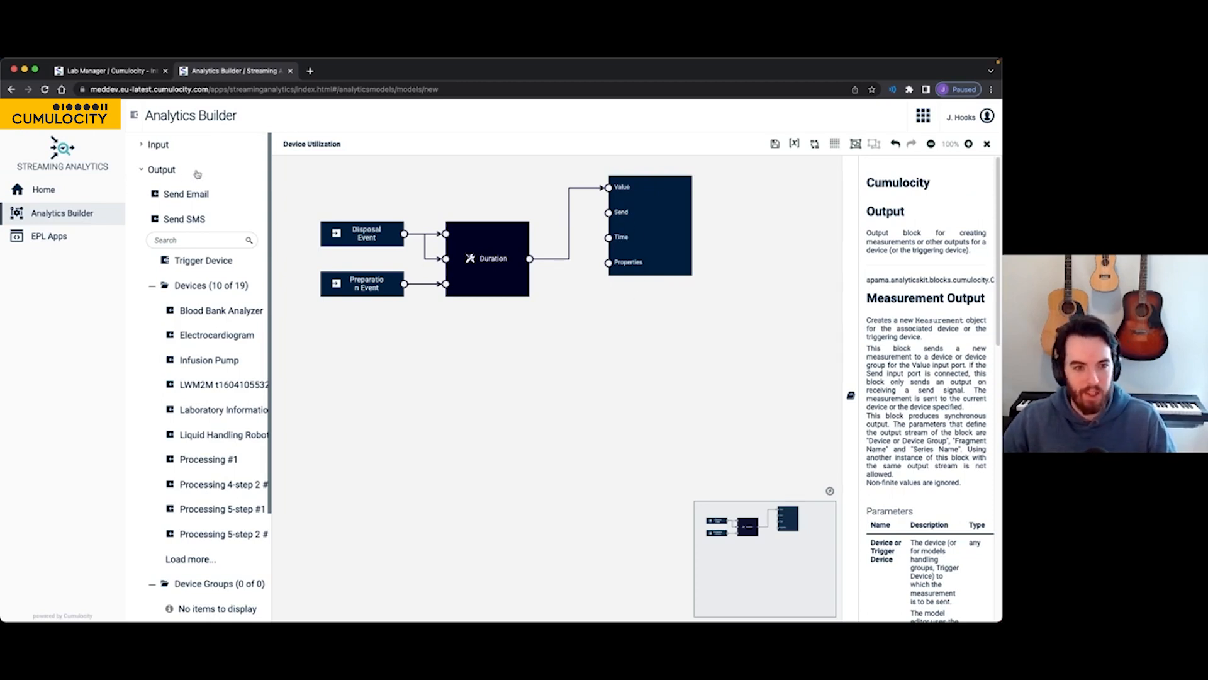
click(142, 169)
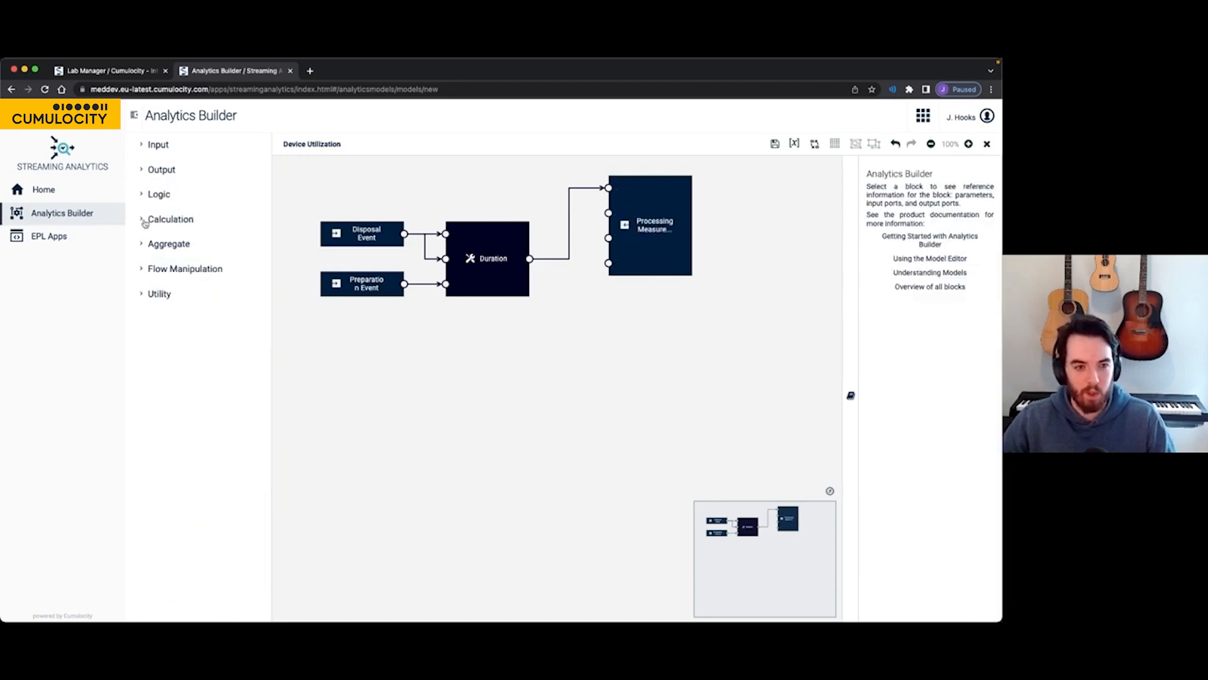
- Add a Counter block below the Processing measurement output and connect the Duration block's output to its Value input
click(144, 220)
click(143, 220)
click(139, 245)
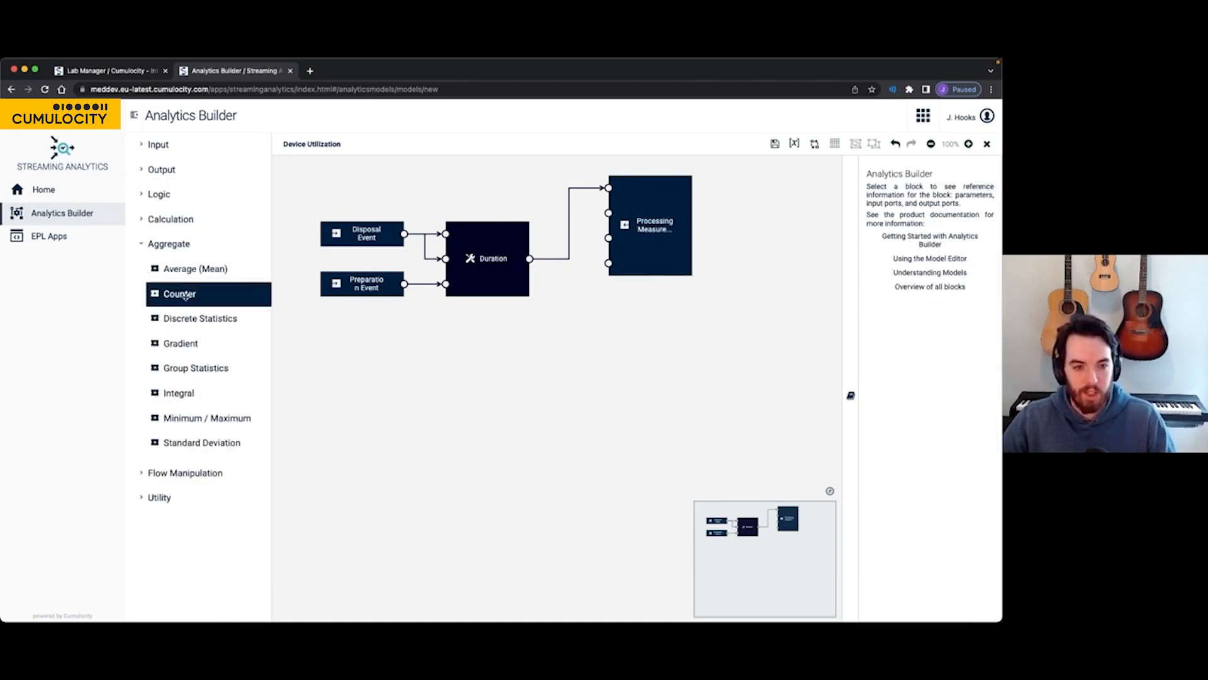
drag(179, 295, 608, 326)
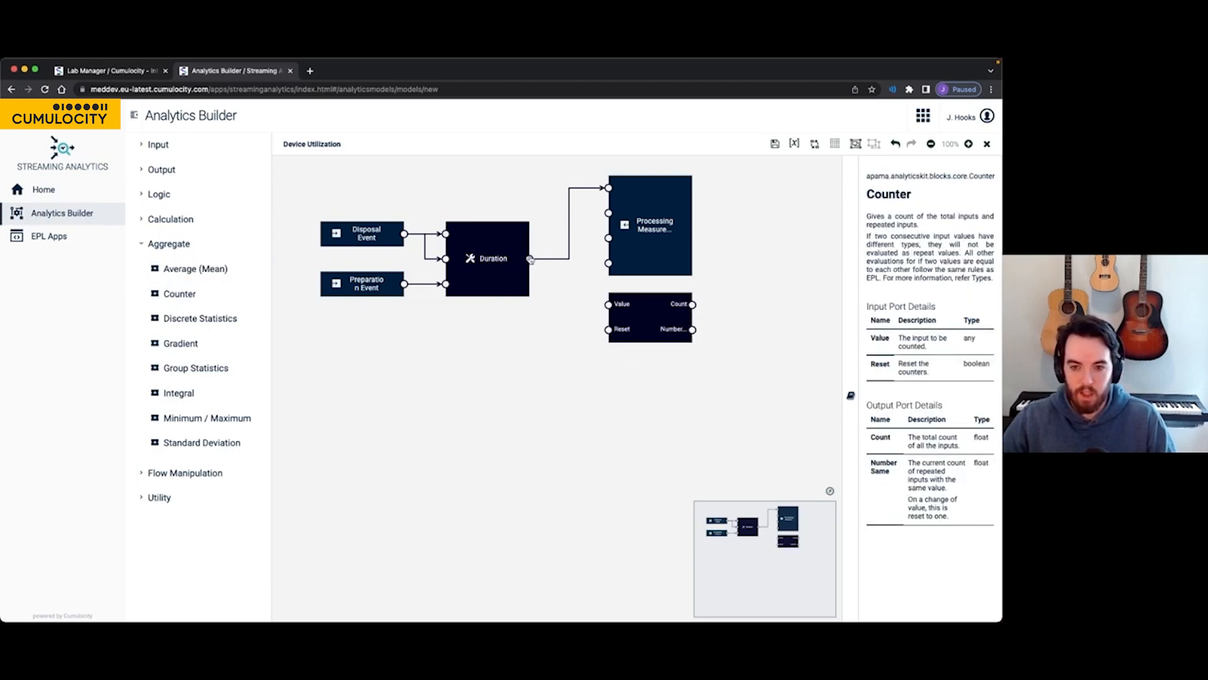
drag(531, 258, 611, 302)
click(638, 316)
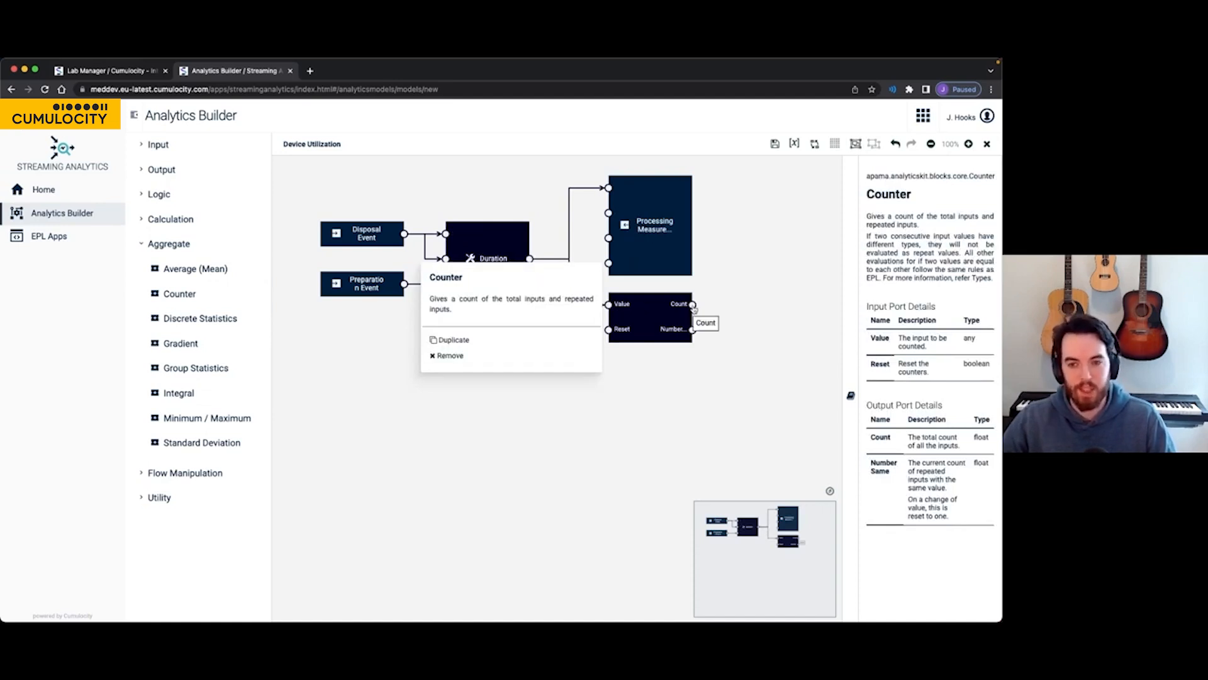
- Place a copy of the Processing measurement output beside the Counter block and connect the Counter's Count output to its Value input
click(683, 253)
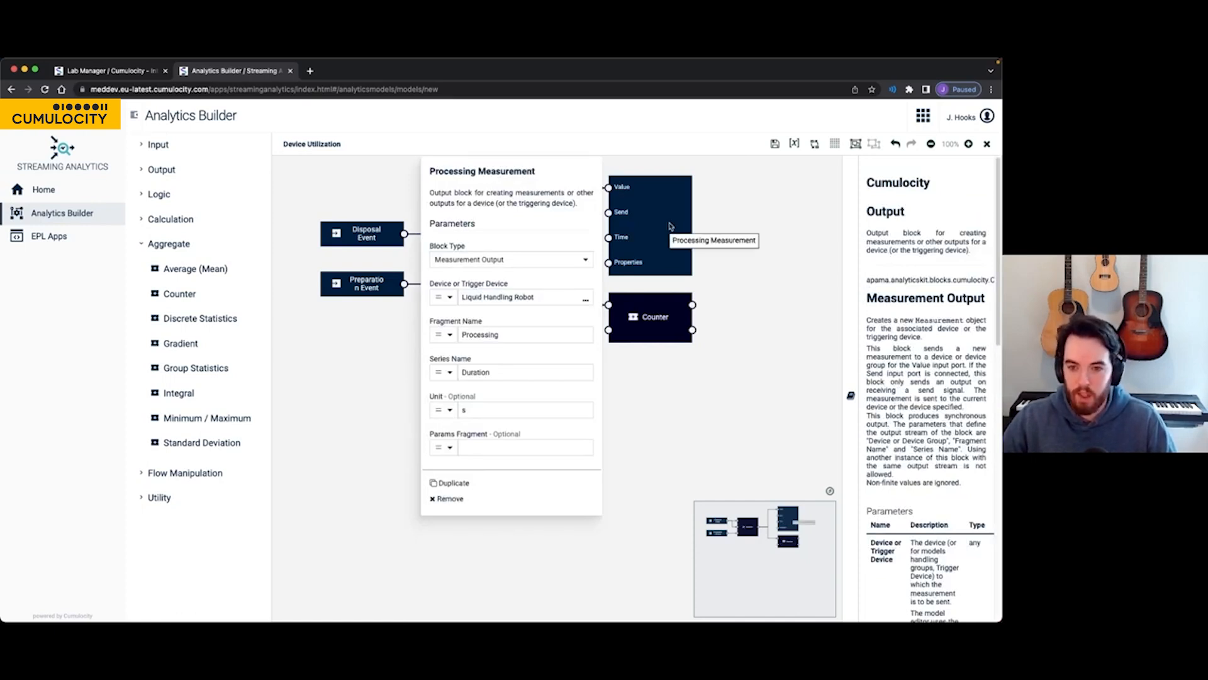
click(670, 225)
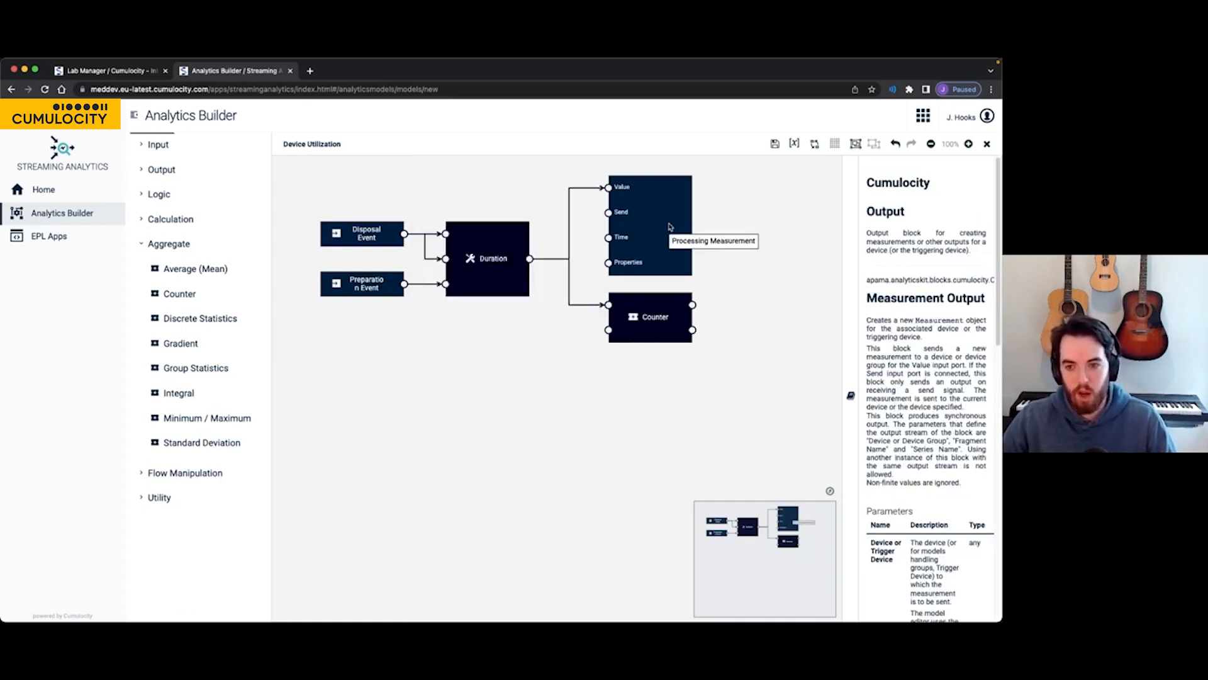
drag(634, 233, 759, 348)
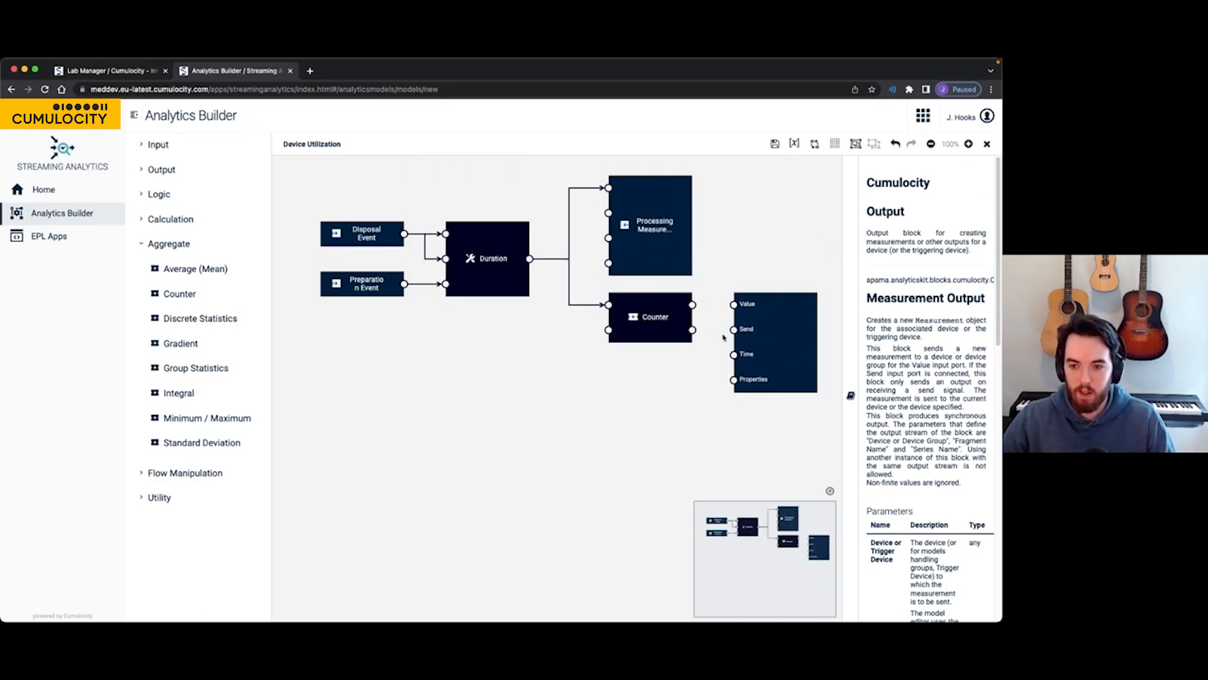
drag(692, 304, 742, 307)
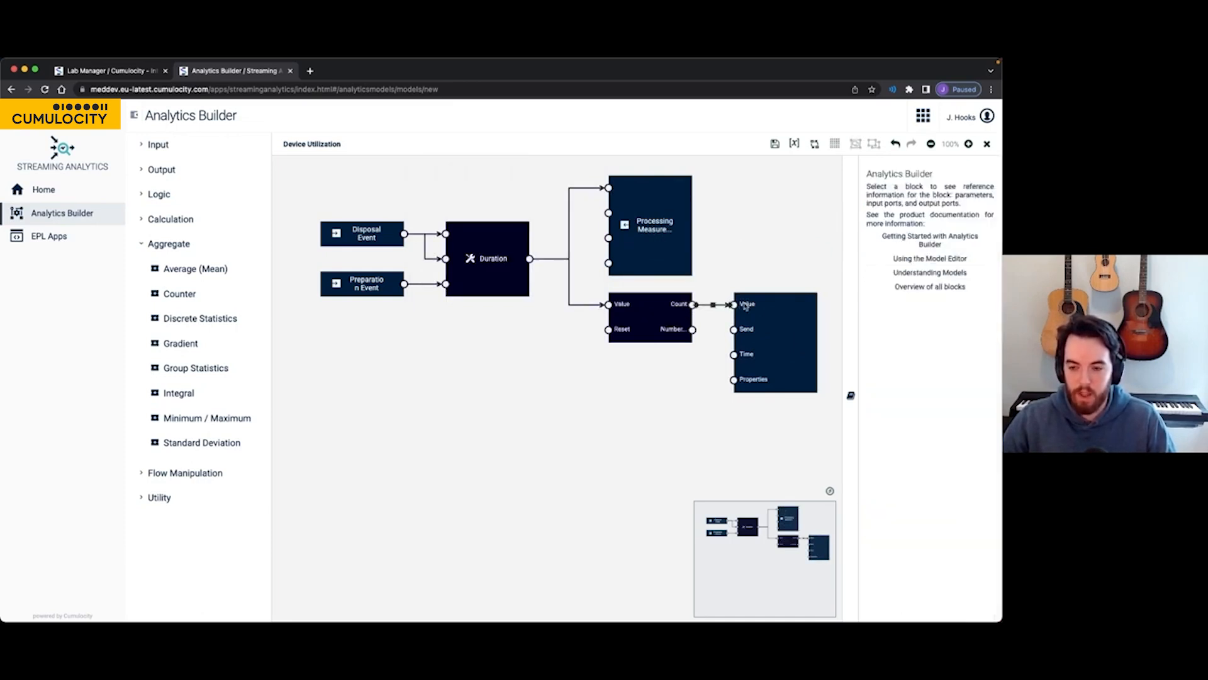
- Set the copied measurement output's series name to "Count" and clear its unit
double_click(758, 307)
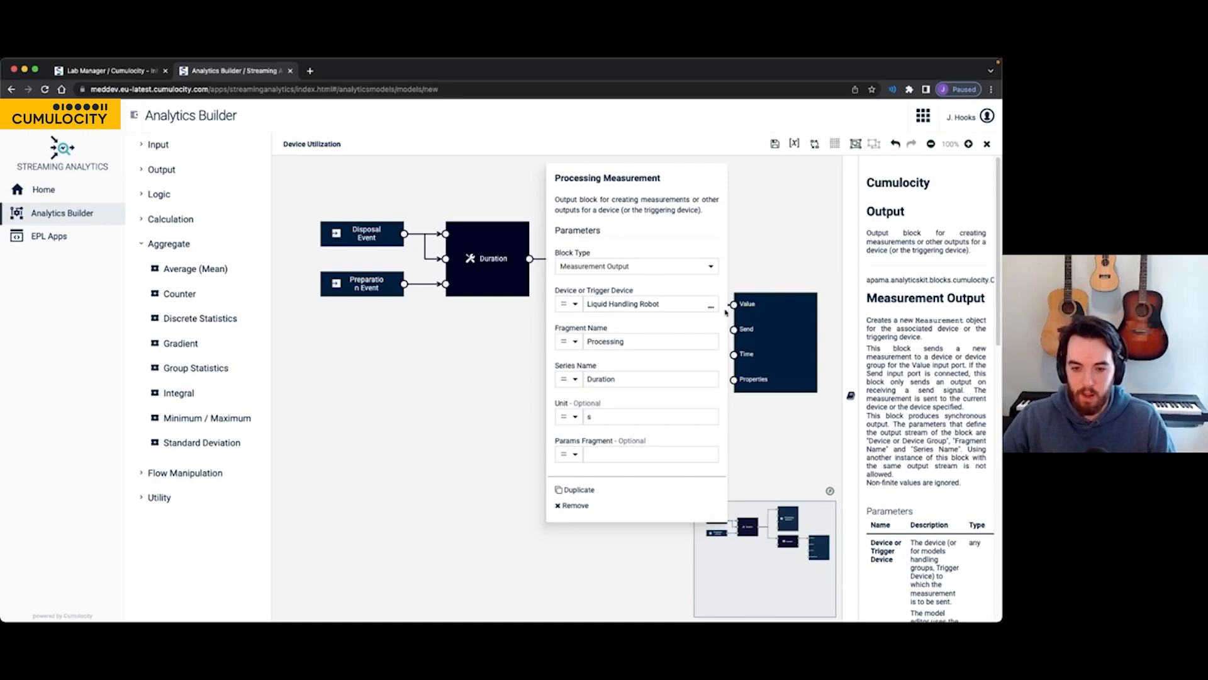
double_click(595, 378)
text(Count)
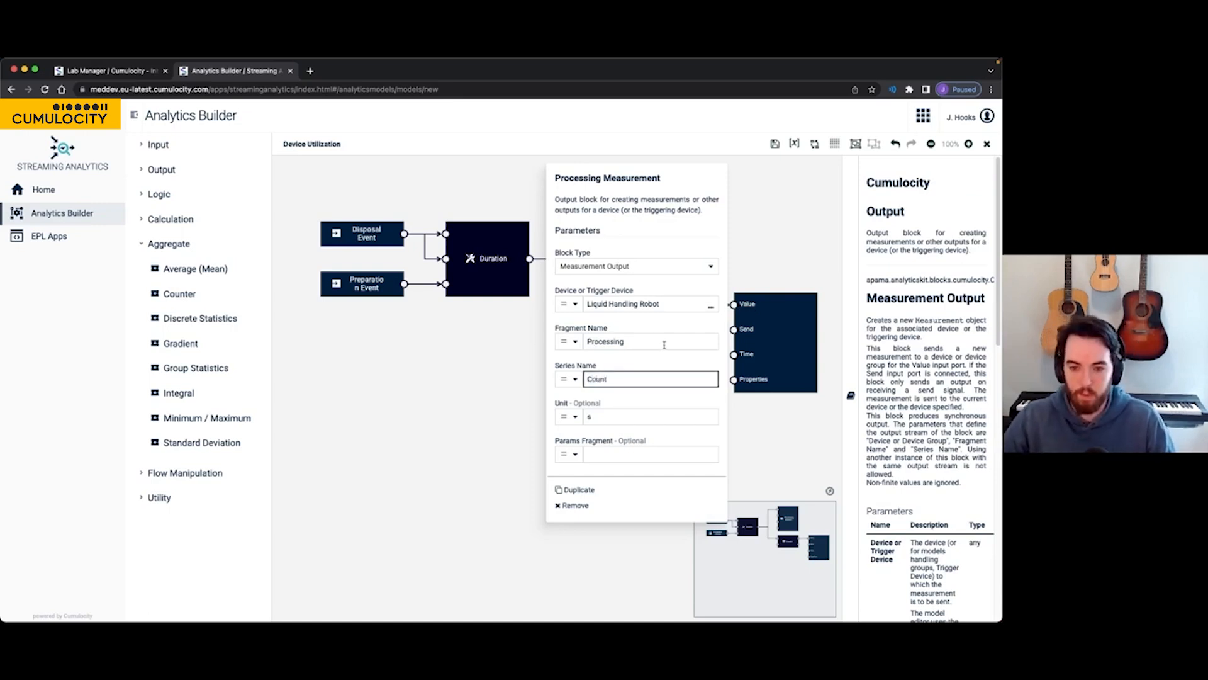
click(614, 414)
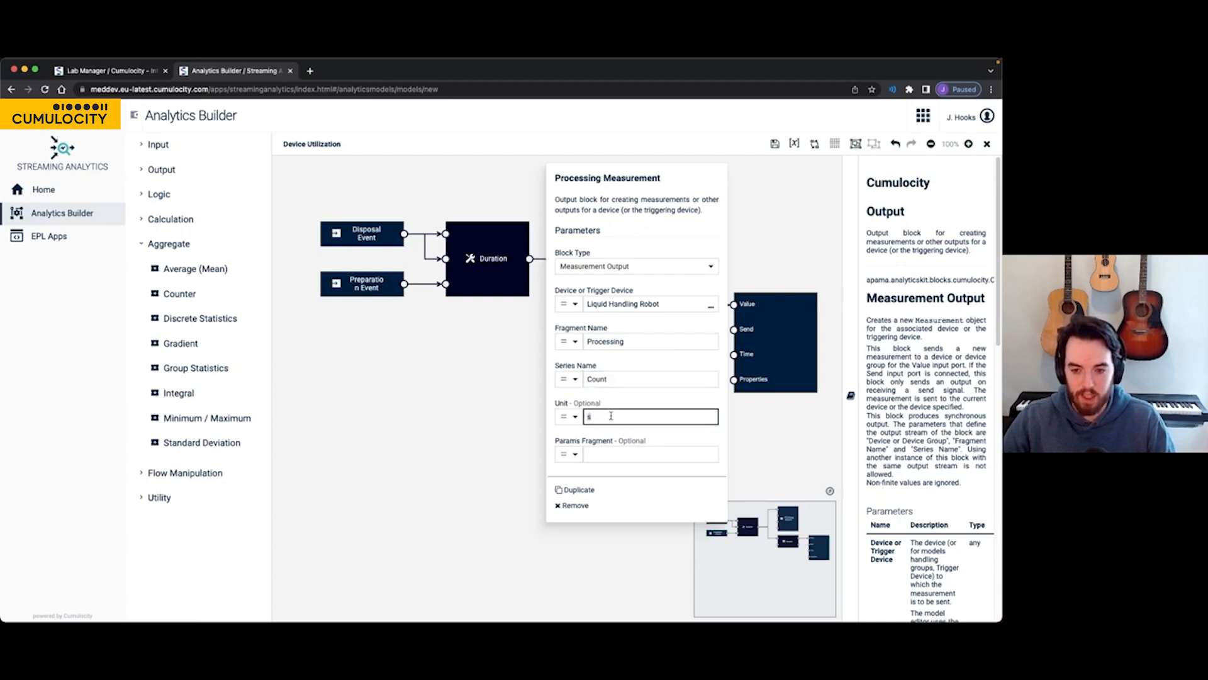
key(BackSpace)
click(496, 350)
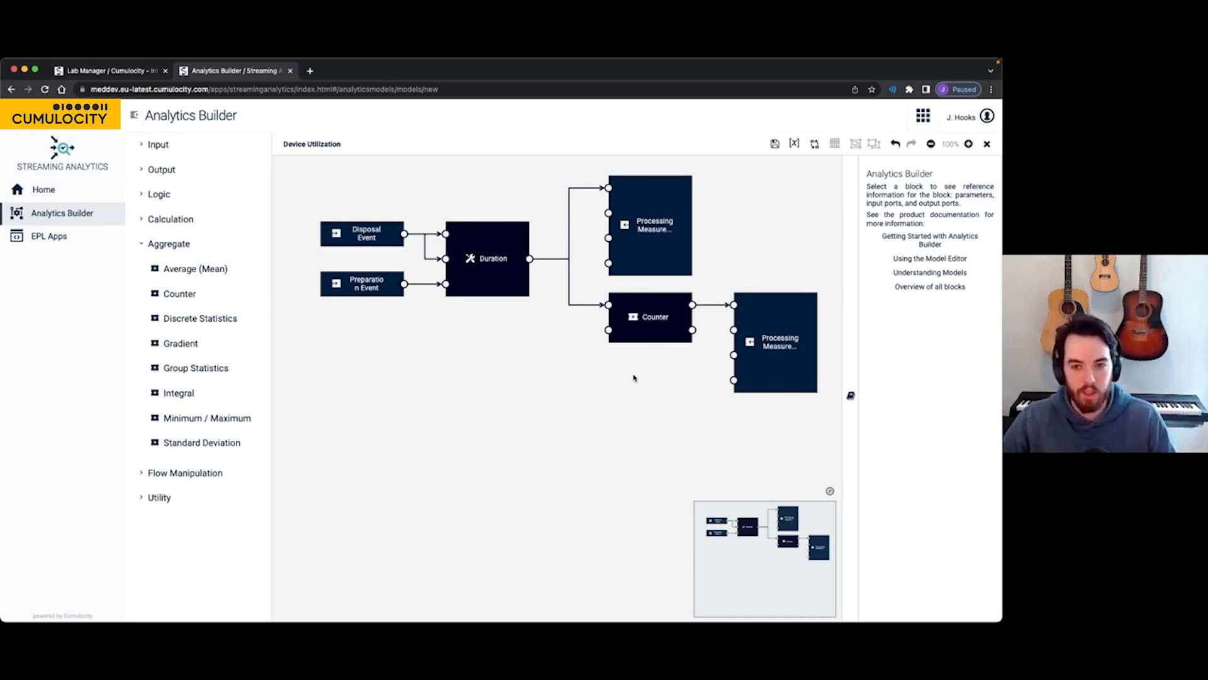
- Add a Cron Timer block with minutes and hours set to 0 and connect it to the Counter's Reset input
click(140, 245)
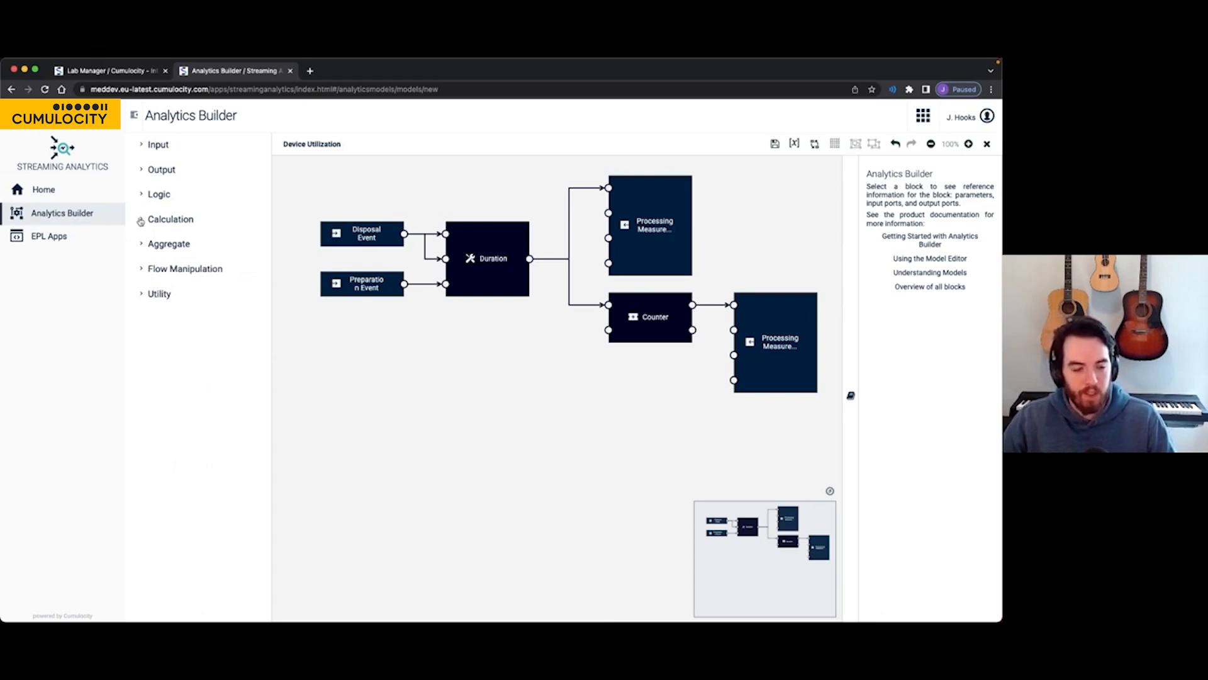
click(143, 295)
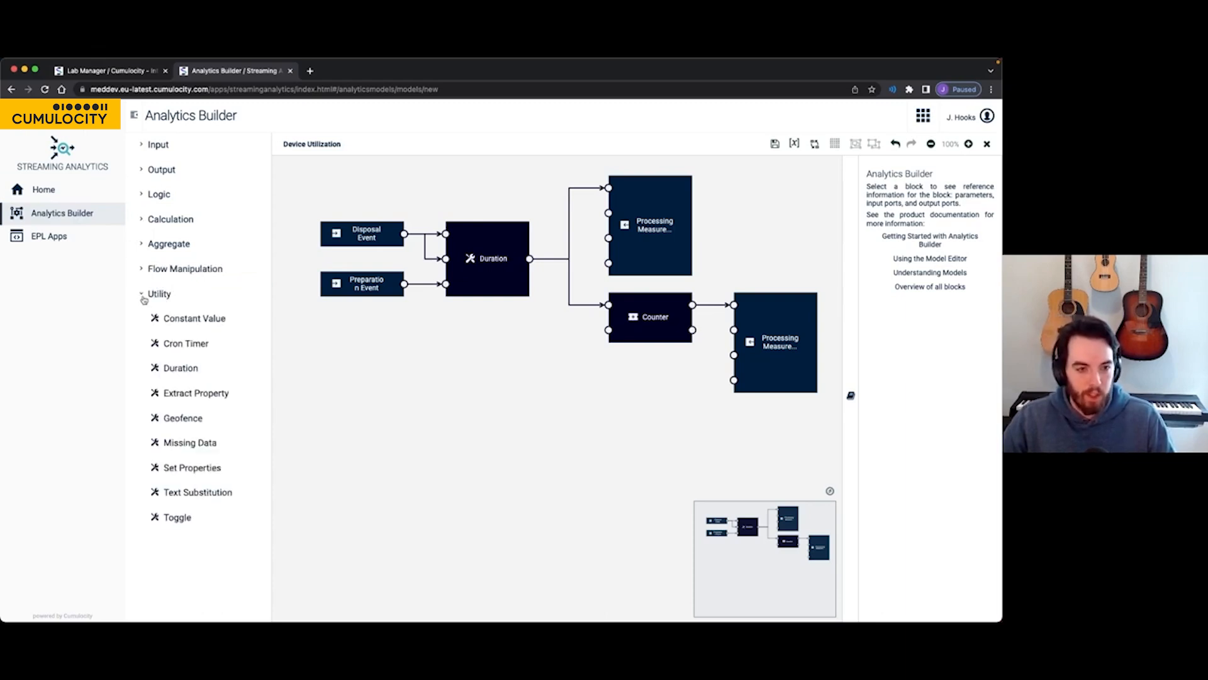
drag(162, 345, 444, 360)
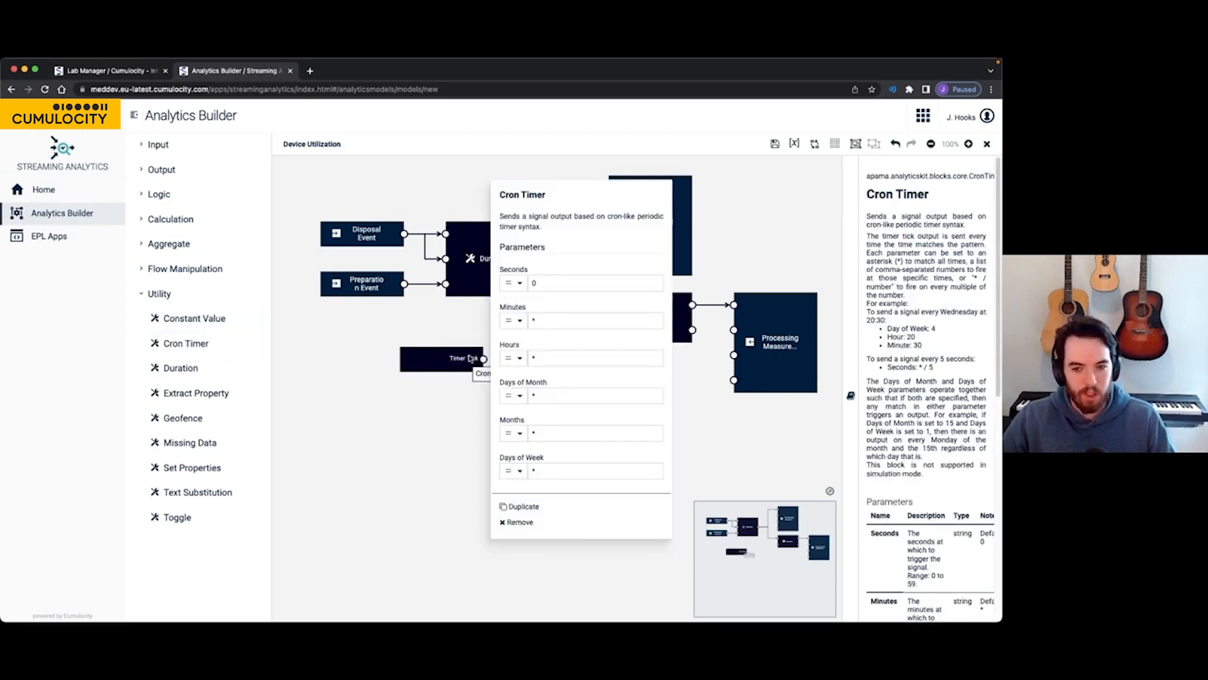
click(576, 321)
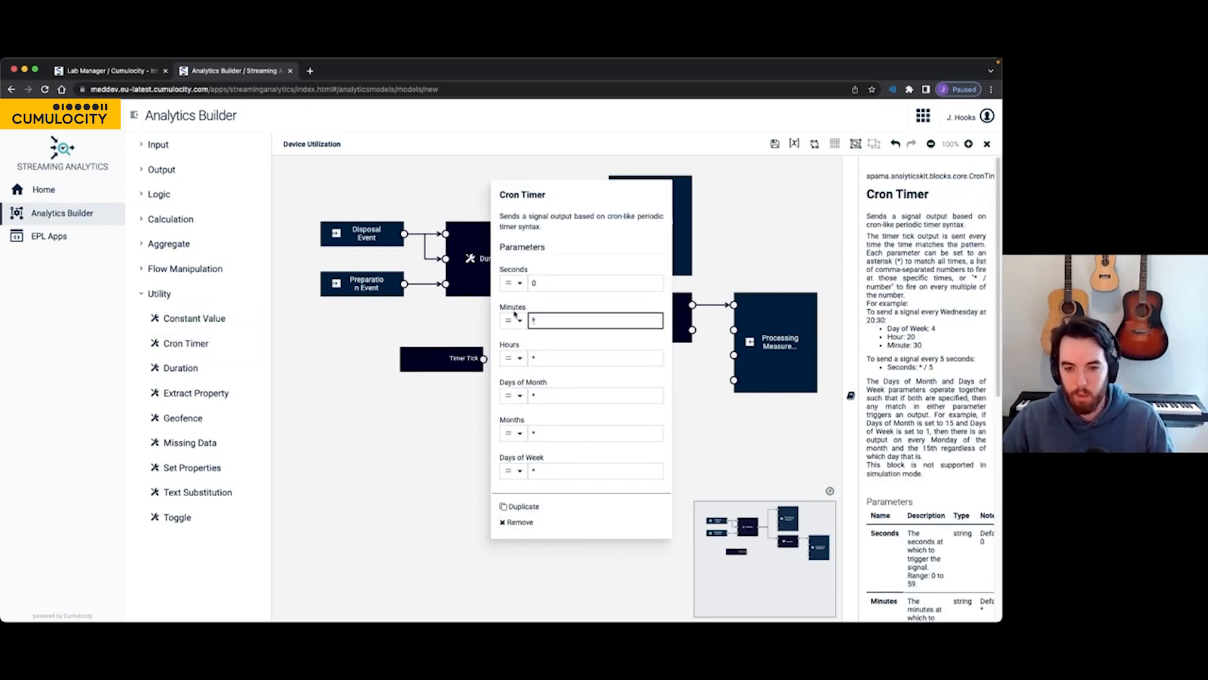
text(0)
key(Tab)
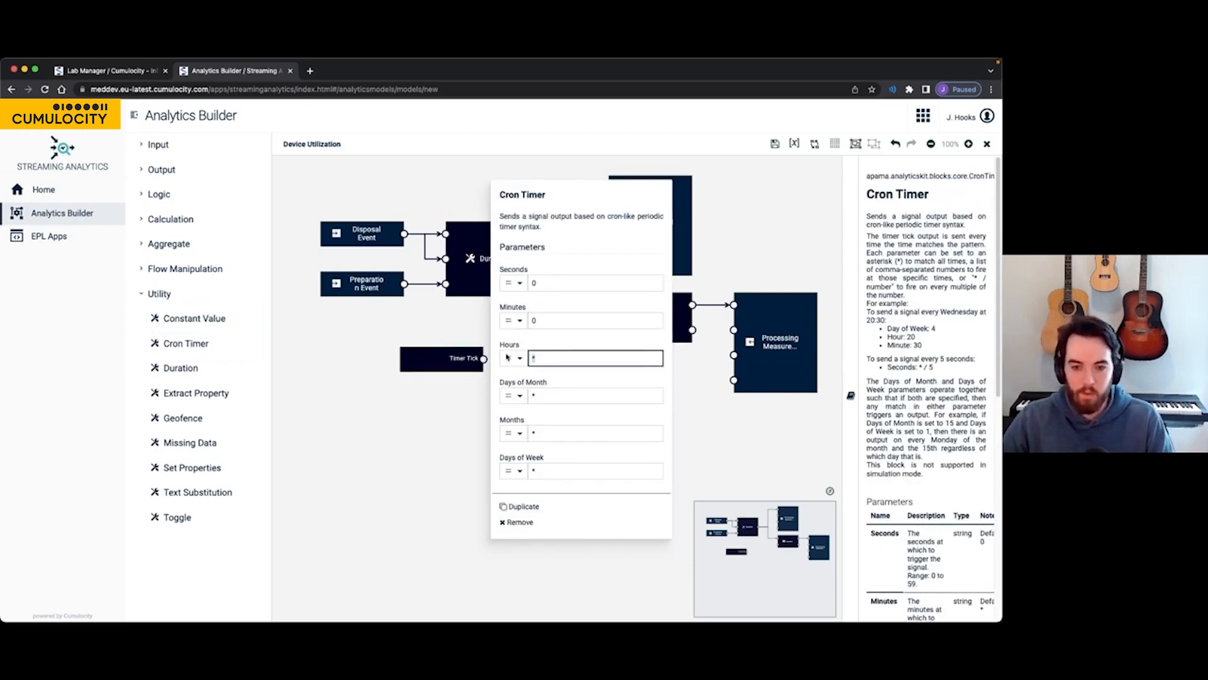
text(0)
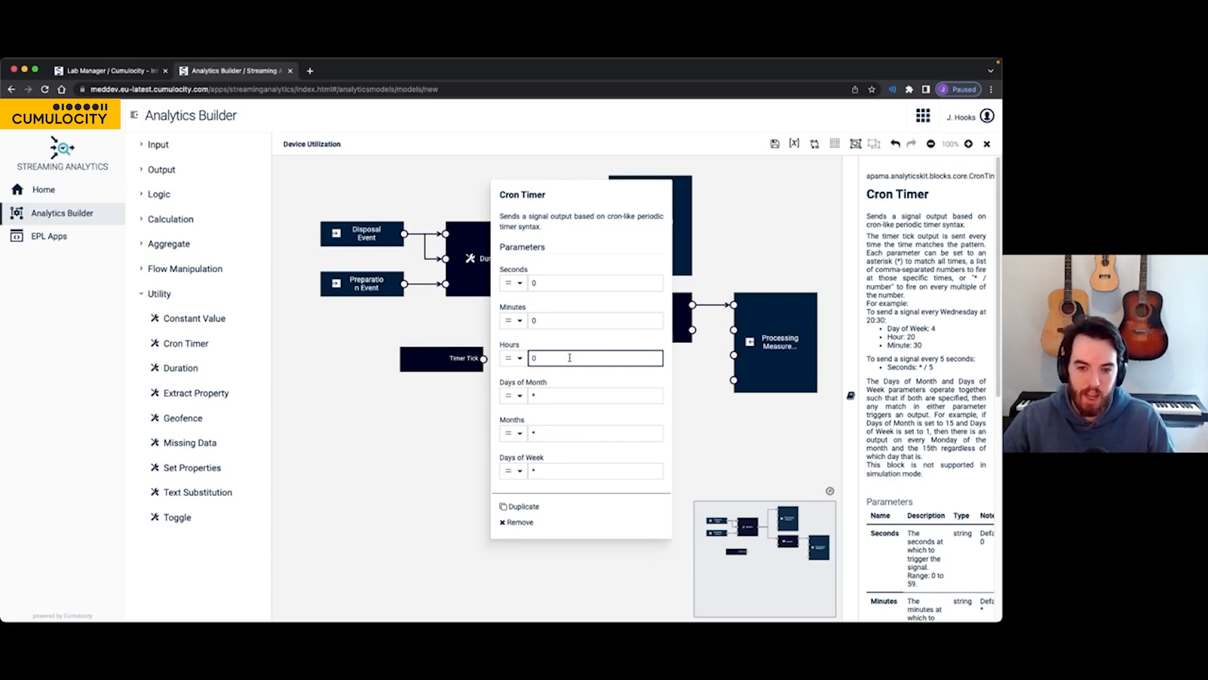
drag(458, 362, 609, 330)
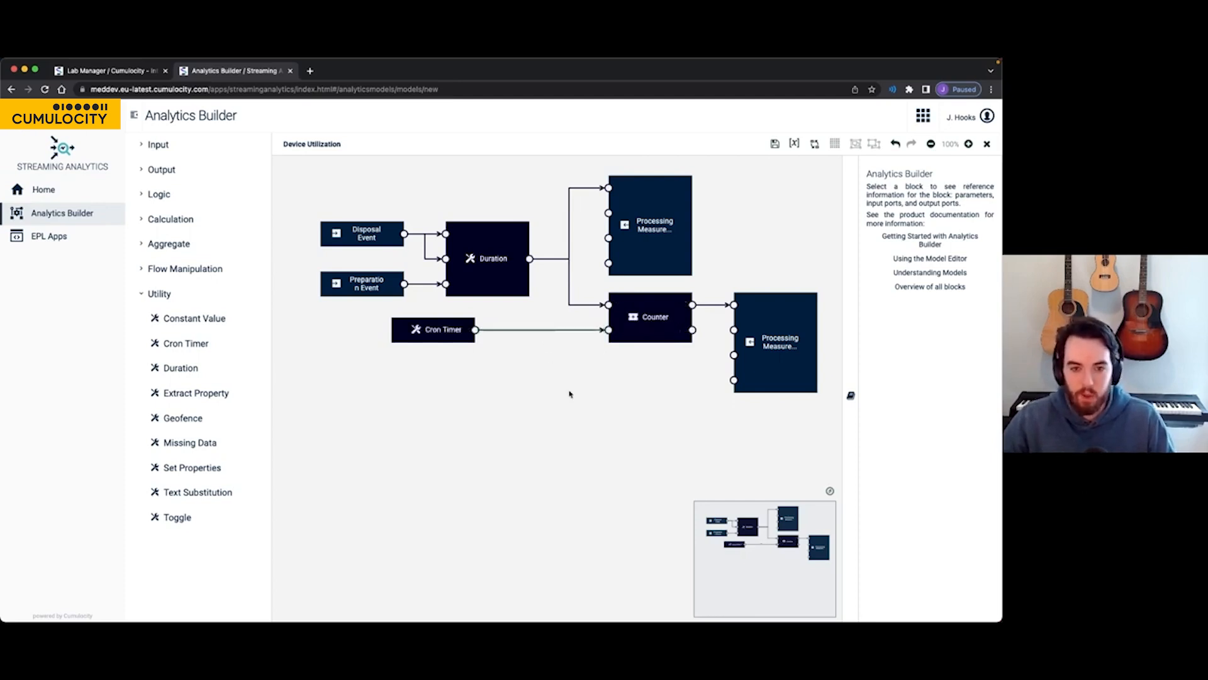
- Add a Discrete Statistics block below the Counter and connect the Duration block's output to its Value input
click(142, 290)
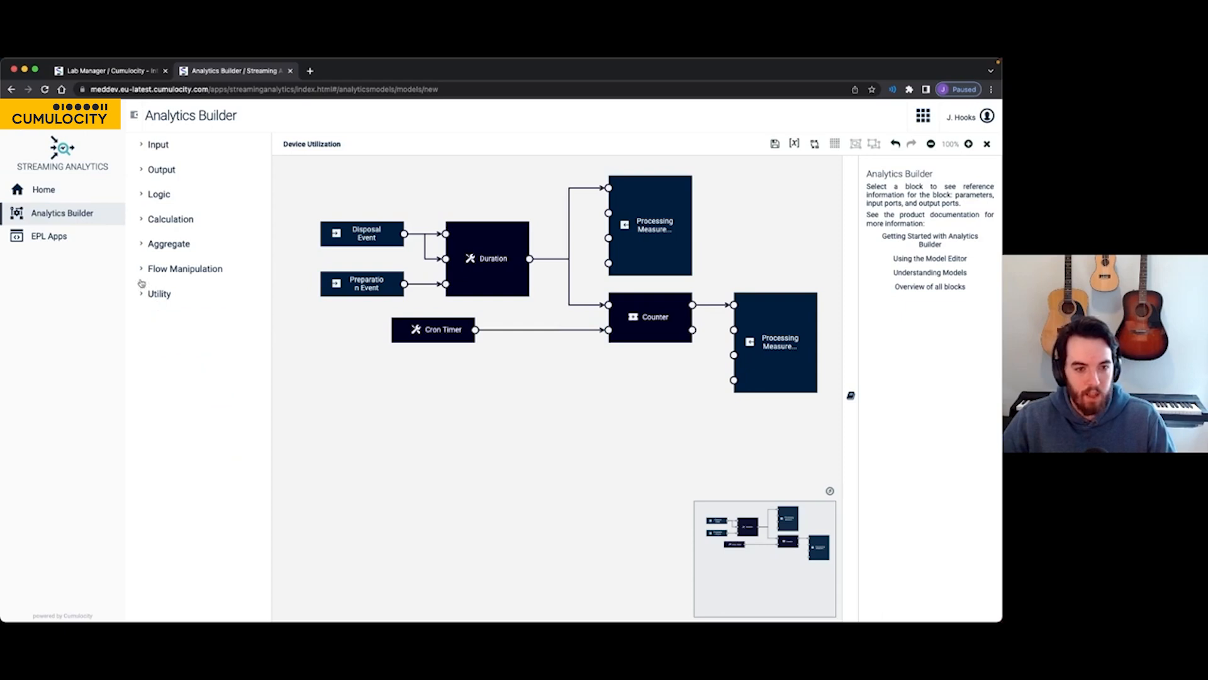
click(143, 245)
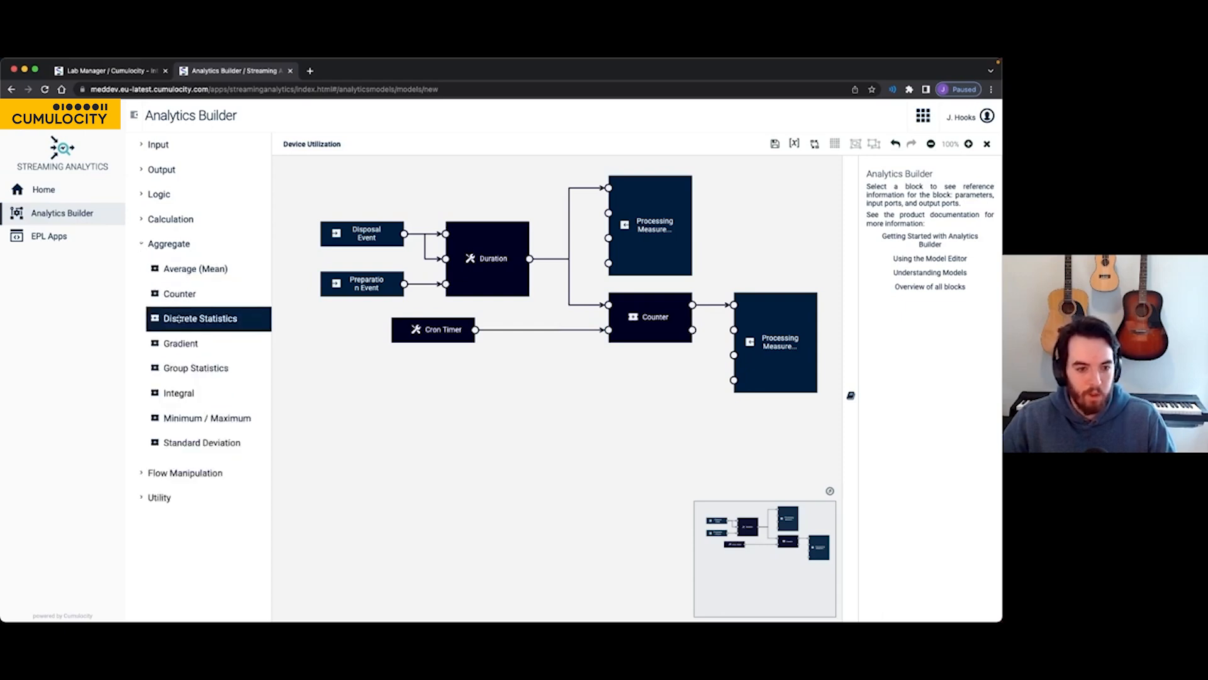
drag(181, 321, 636, 442)
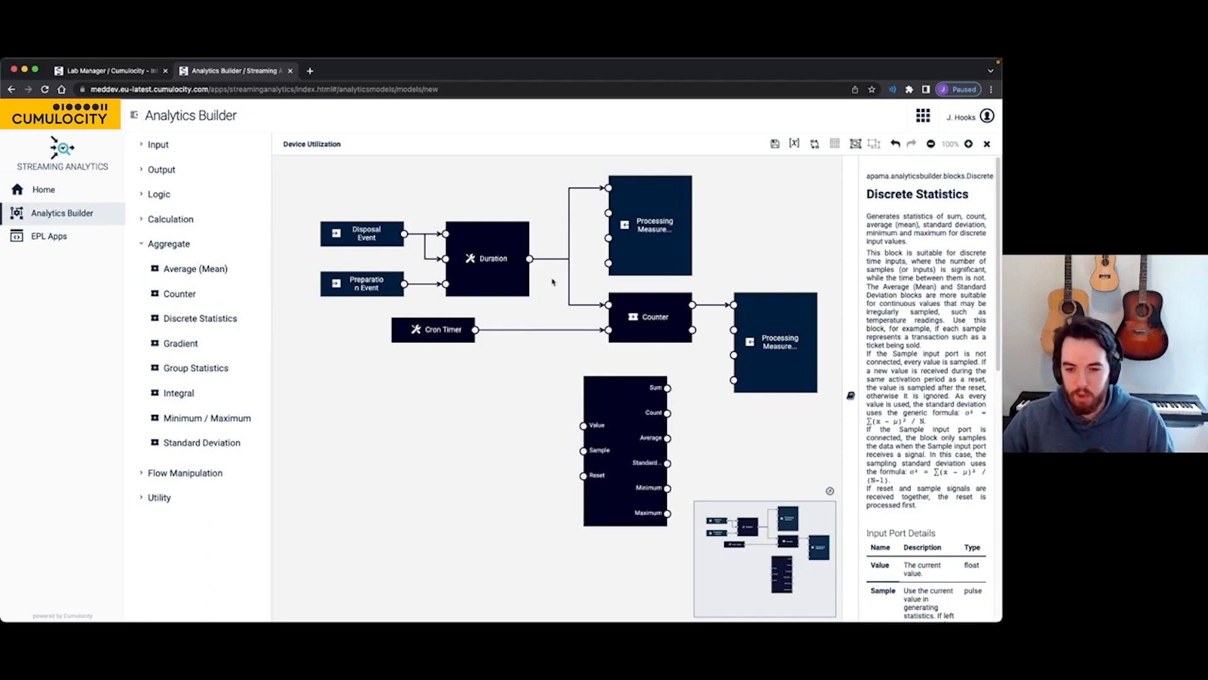
drag(534, 264, 588, 452)
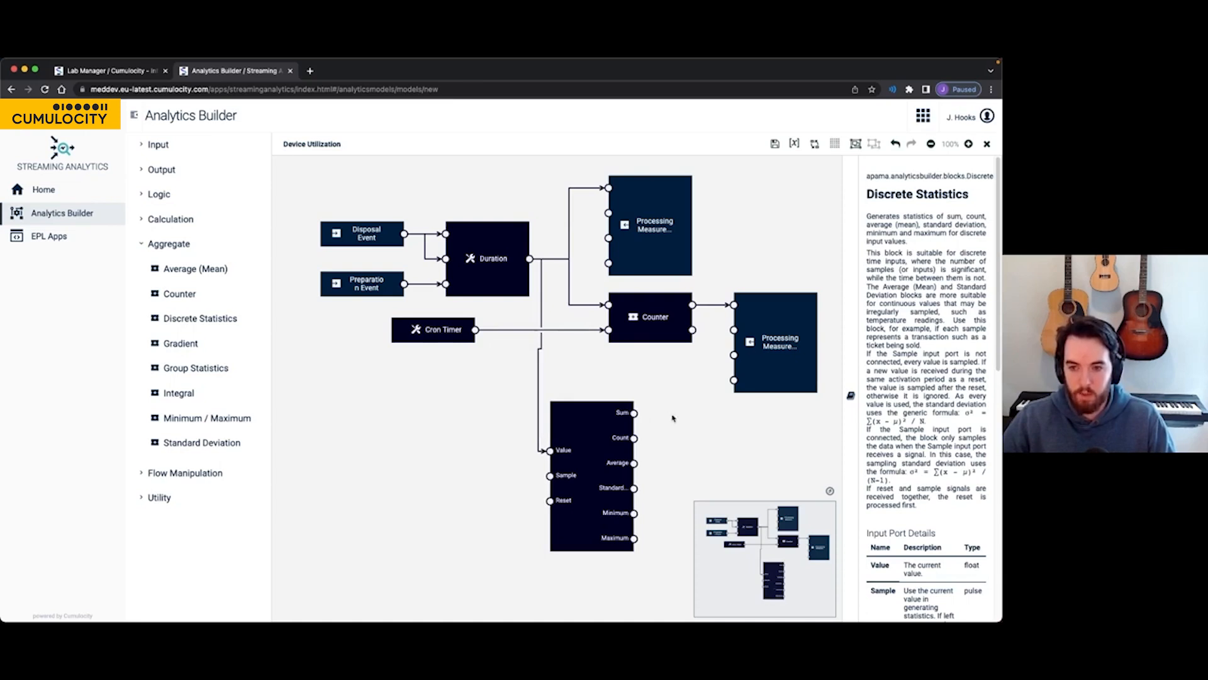
- Copy the Count measurement output, place the copy beside Discrete Statistics, and connect the Sum output to its Value input
click(792, 342)
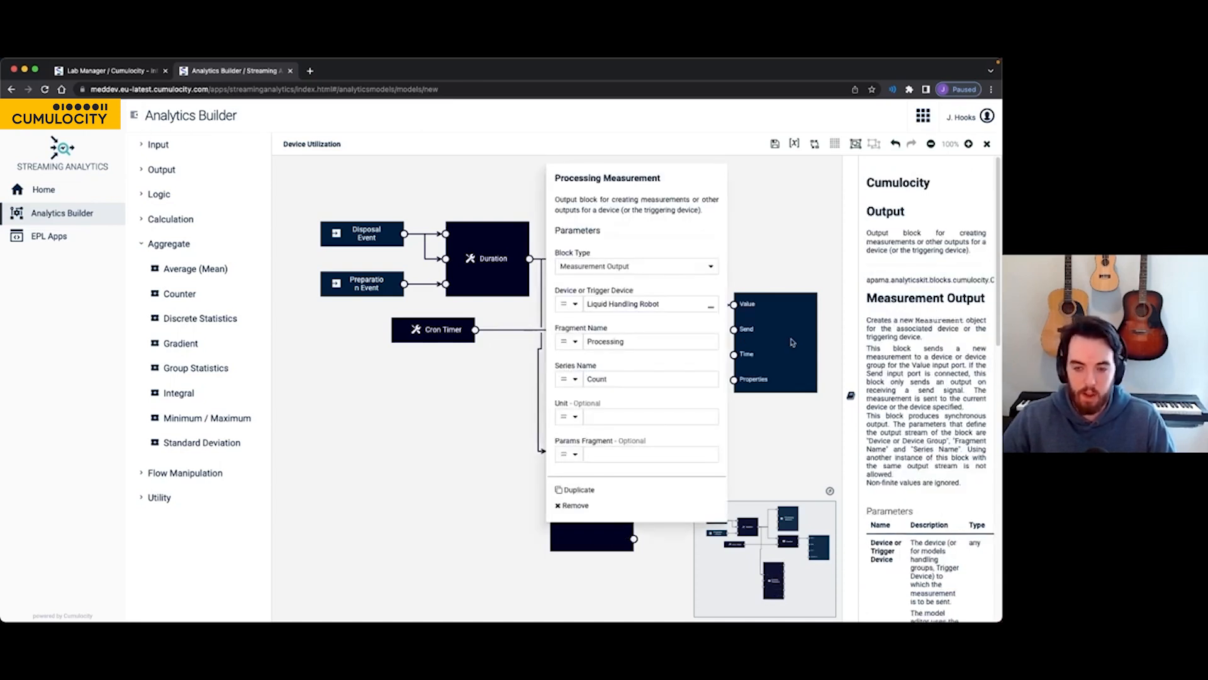
key(super+c)
key(super+v)
drag(768, 334, 730, 431)
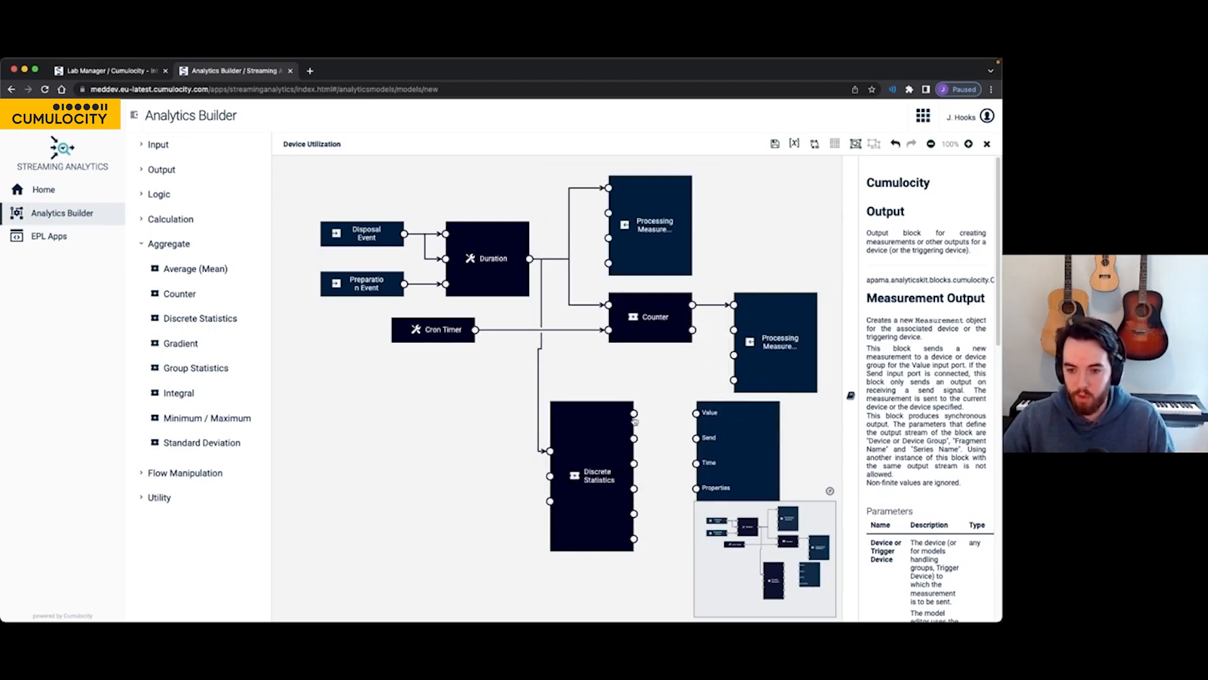
drag(634, 414, 697, 413)
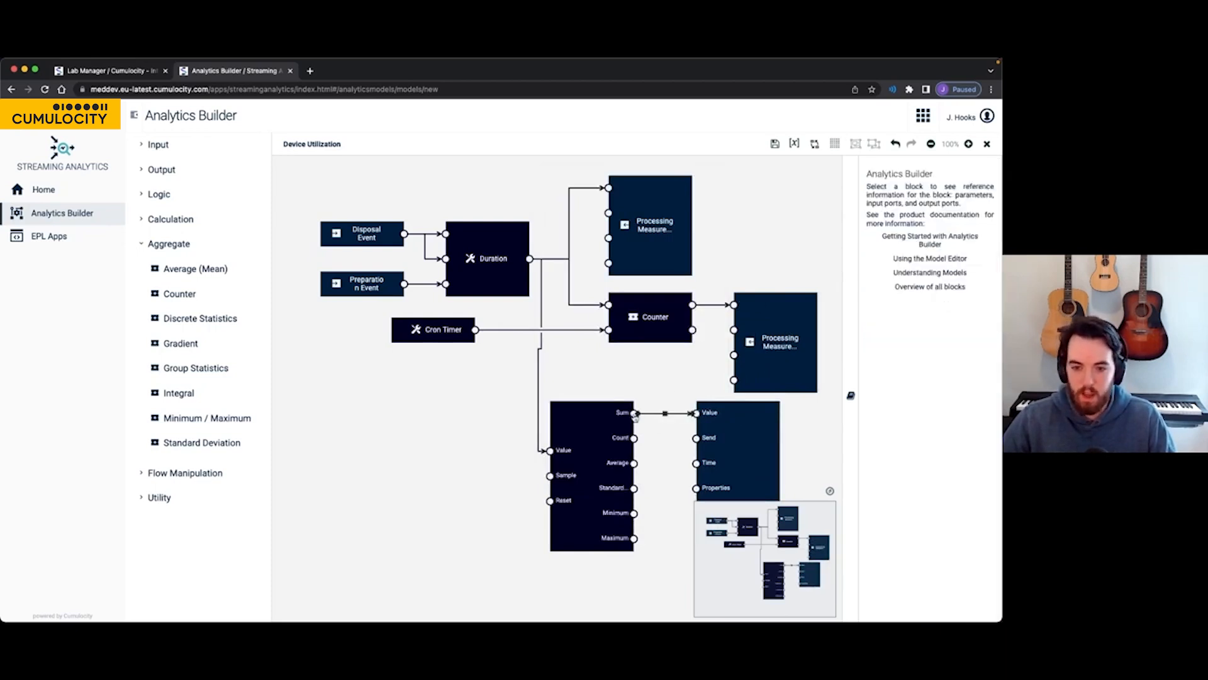
- Set the series name of the measurement output beside Discrete Statistics to "DailyDuration" and its unit to "s"
scroll(680, 386, down, 2)
scroll(680, 385, right, 2)
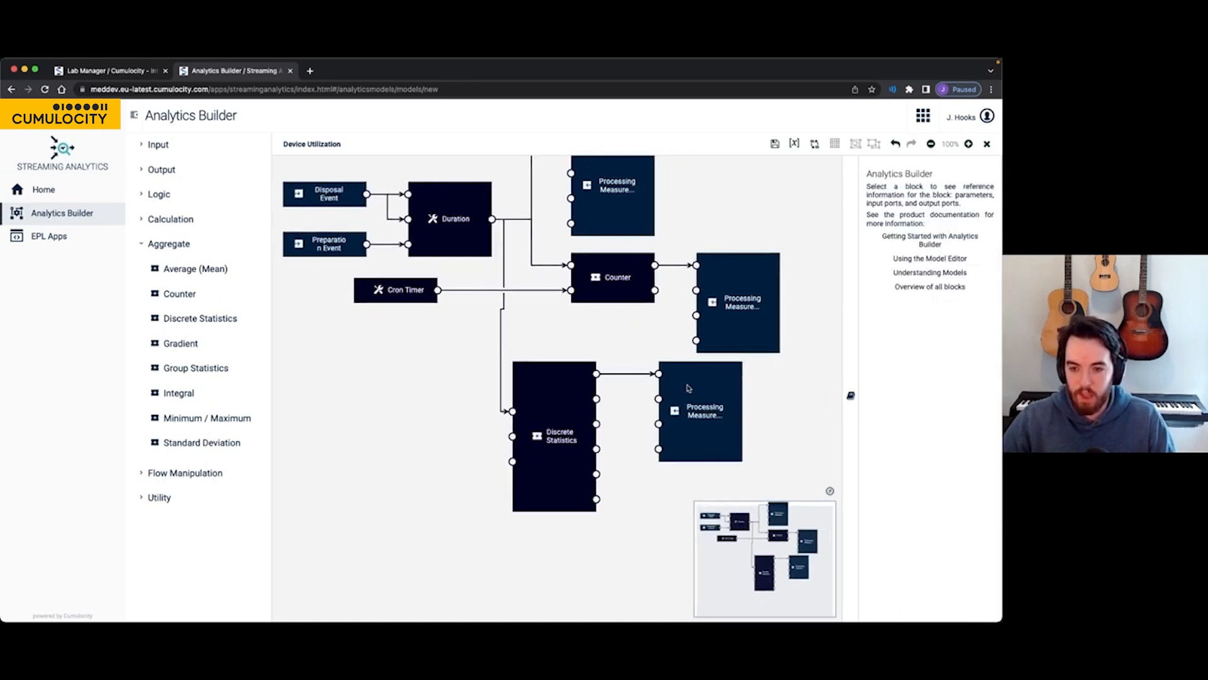
double_click(686, 386)
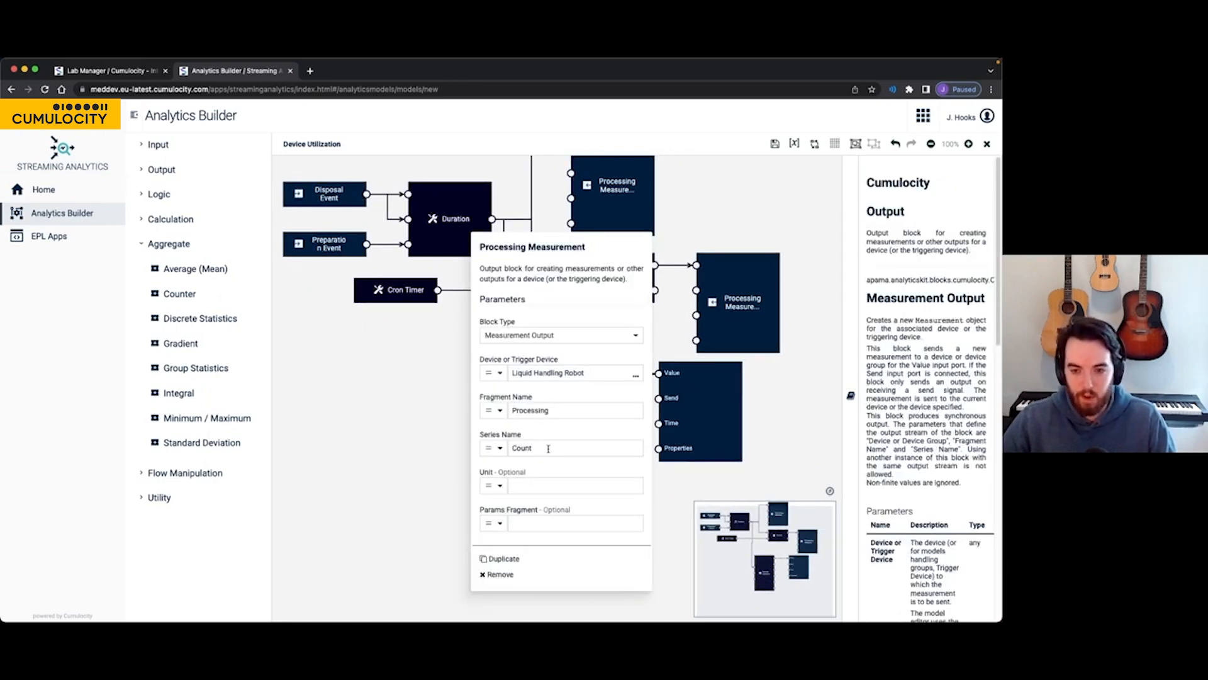
drag(542, 447, 514, 440)
text(Daing)
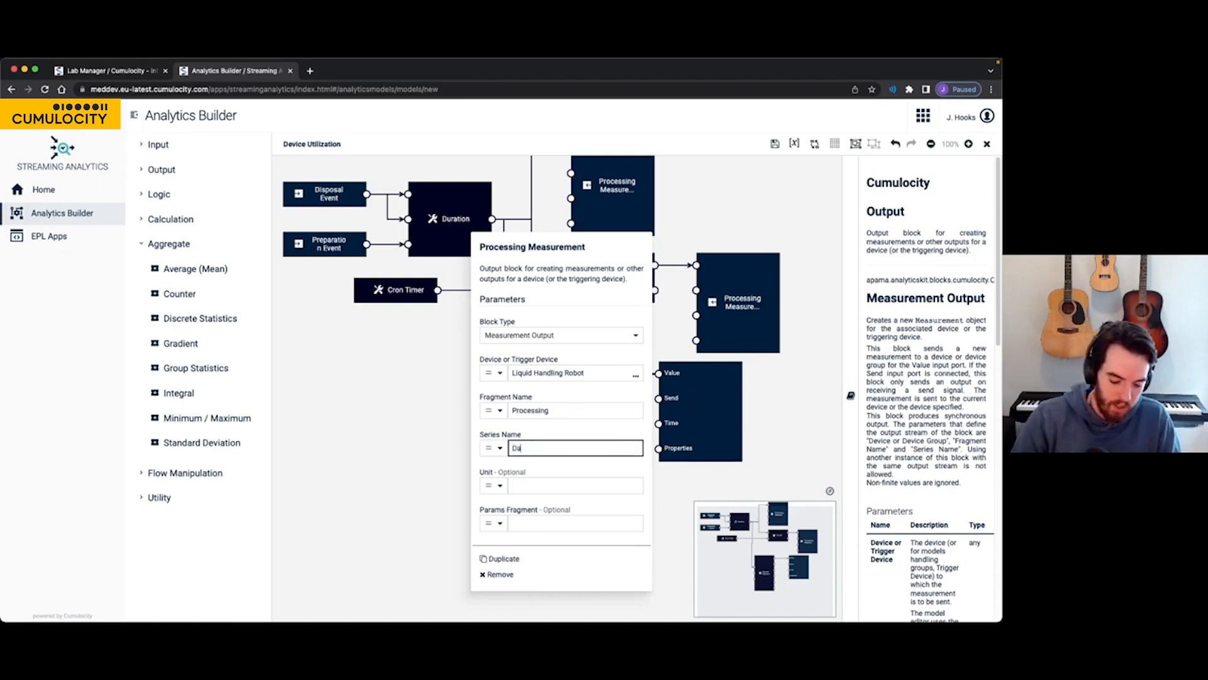
key(BackSpace)
key(BackSpace)
text(lyDuration)
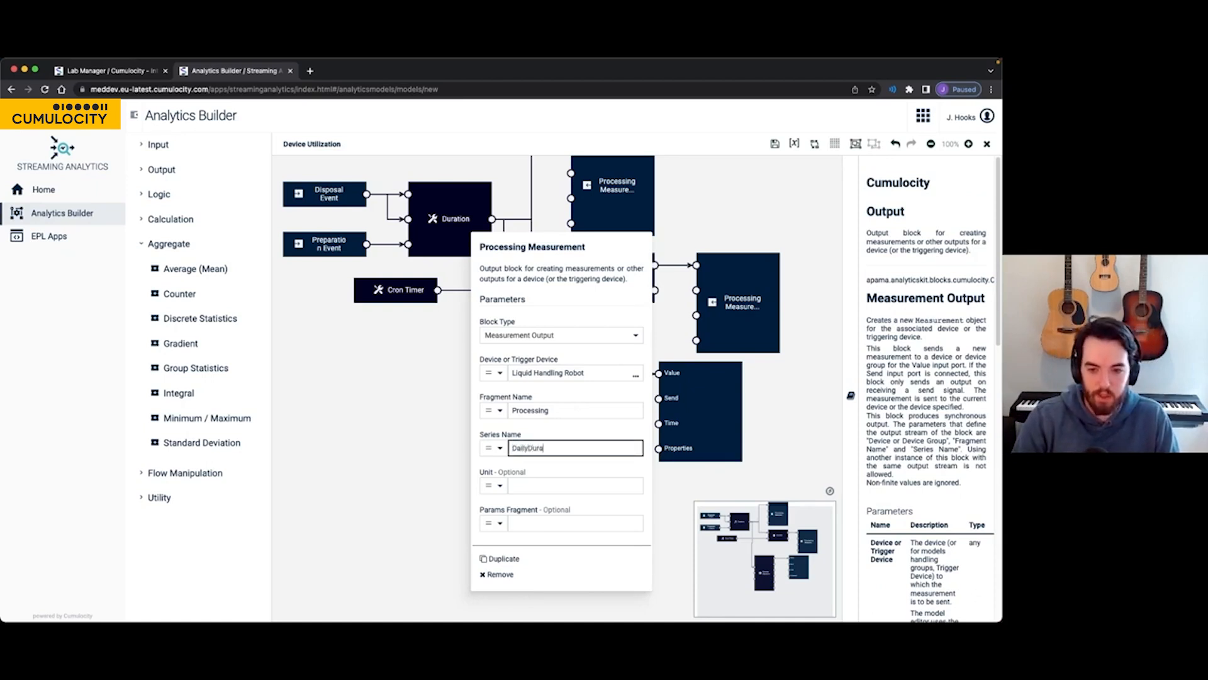
click(544, 484)
text(s)
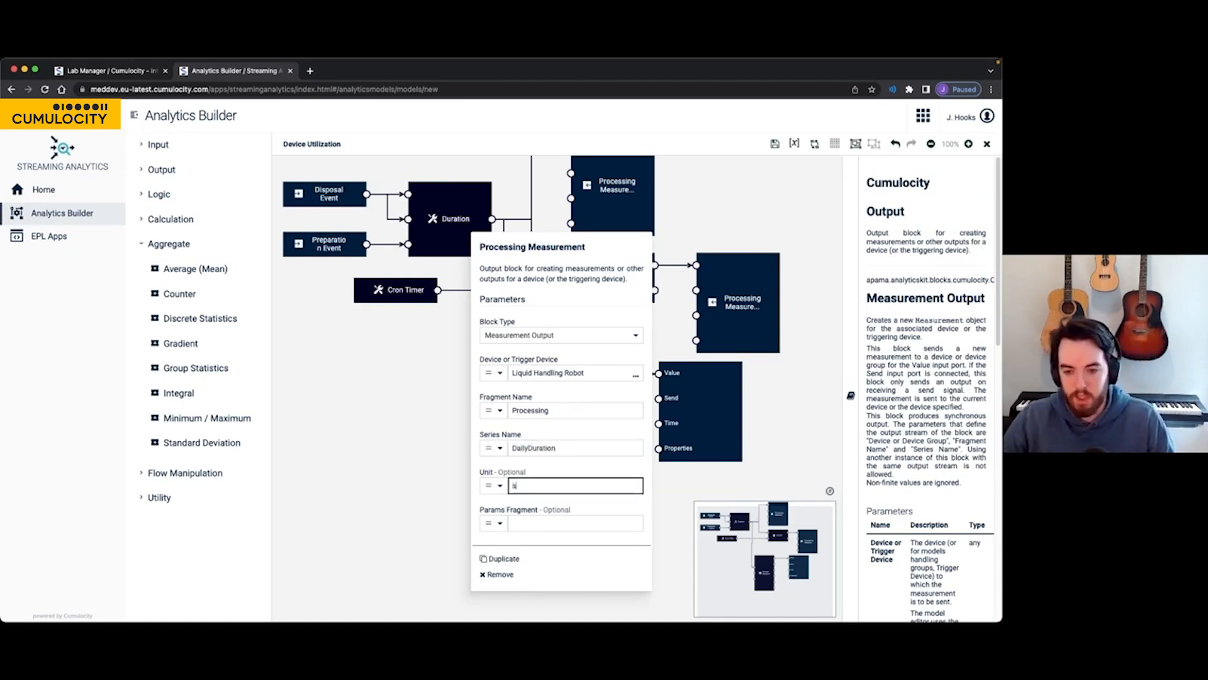
click(388, 348)
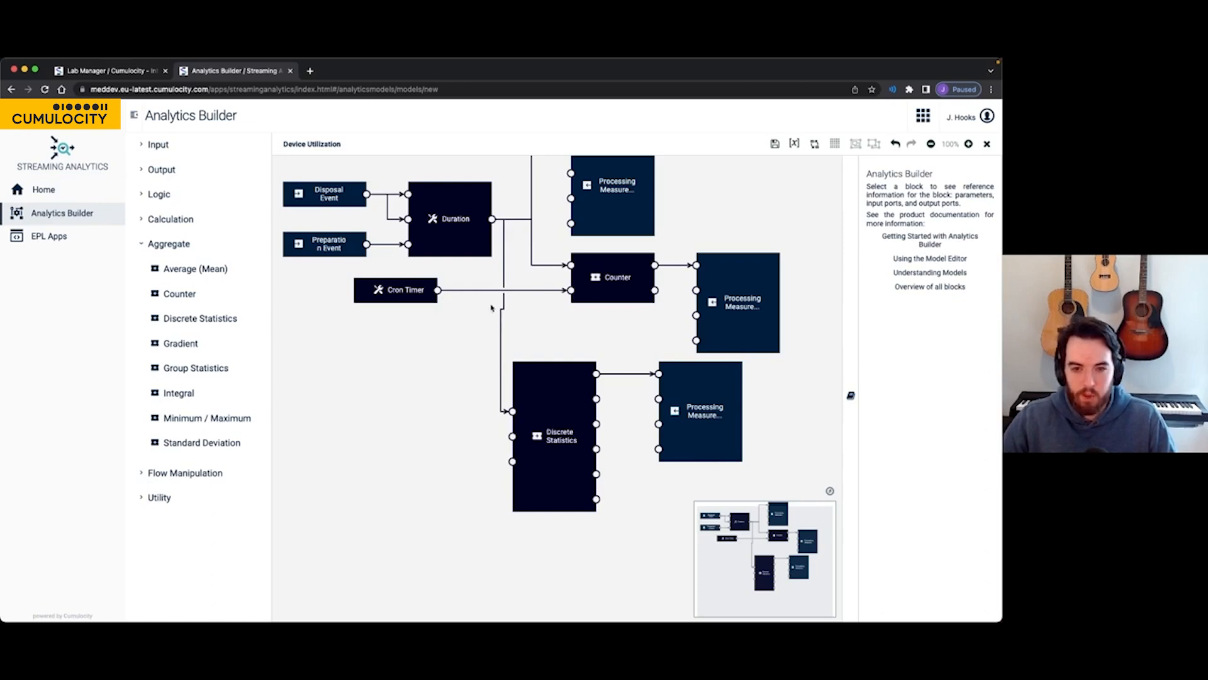
- Connect the Cron Timer's output to the Reset input of the Discrete Statistics block
click(562, 383)
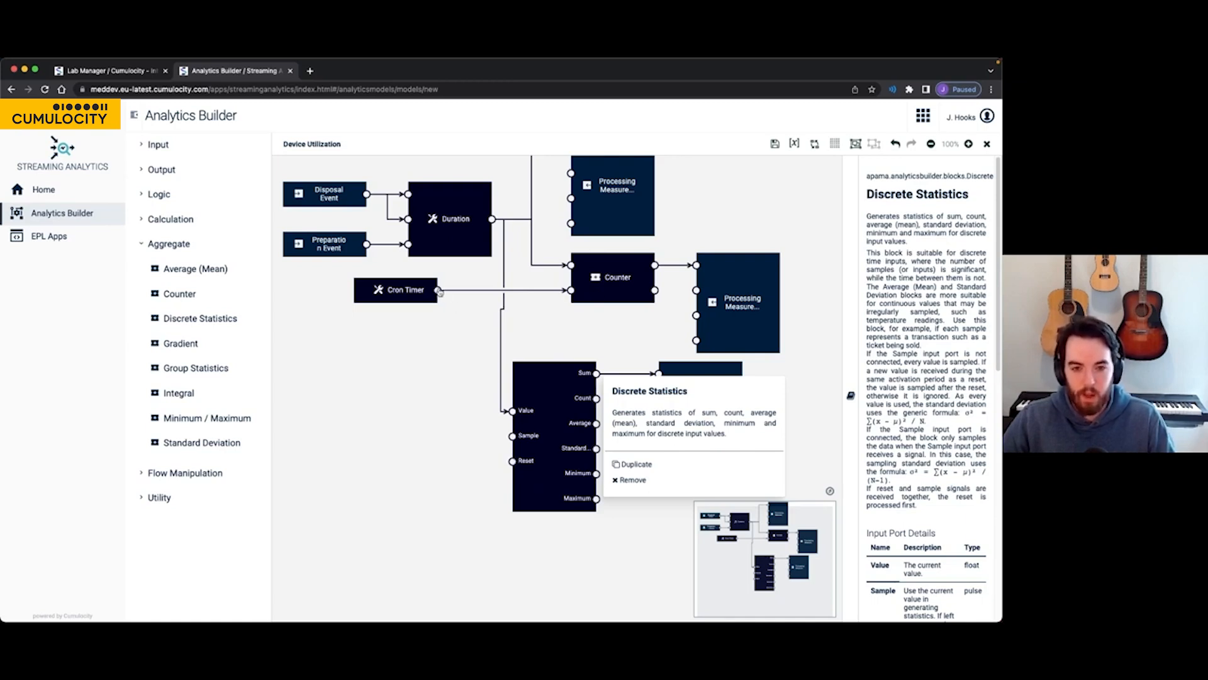
drag(439, 290, 508, 471)
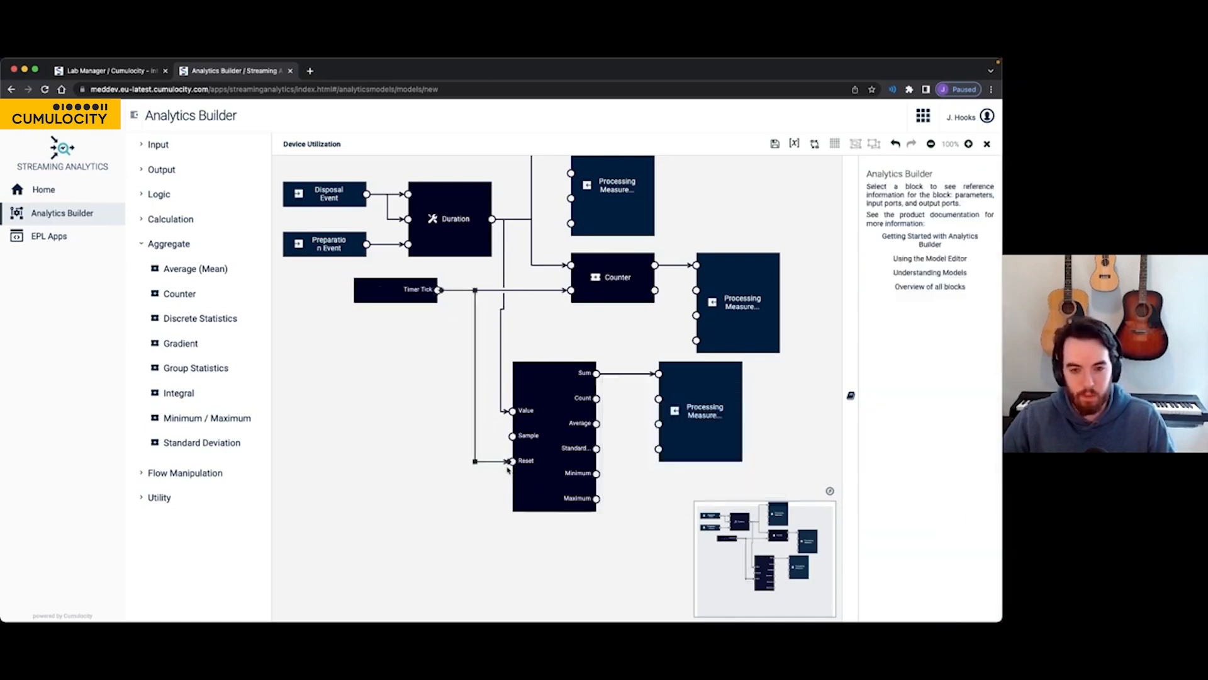
click(451, 410)
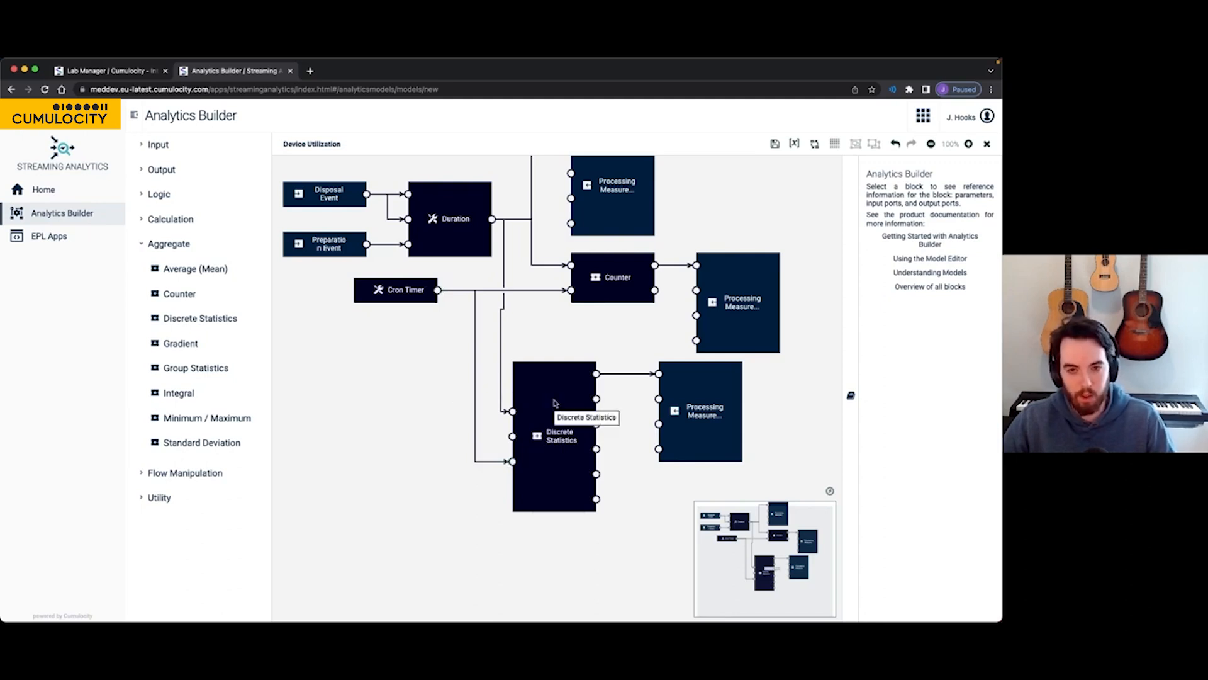
drag(543, 308, 545, 364)
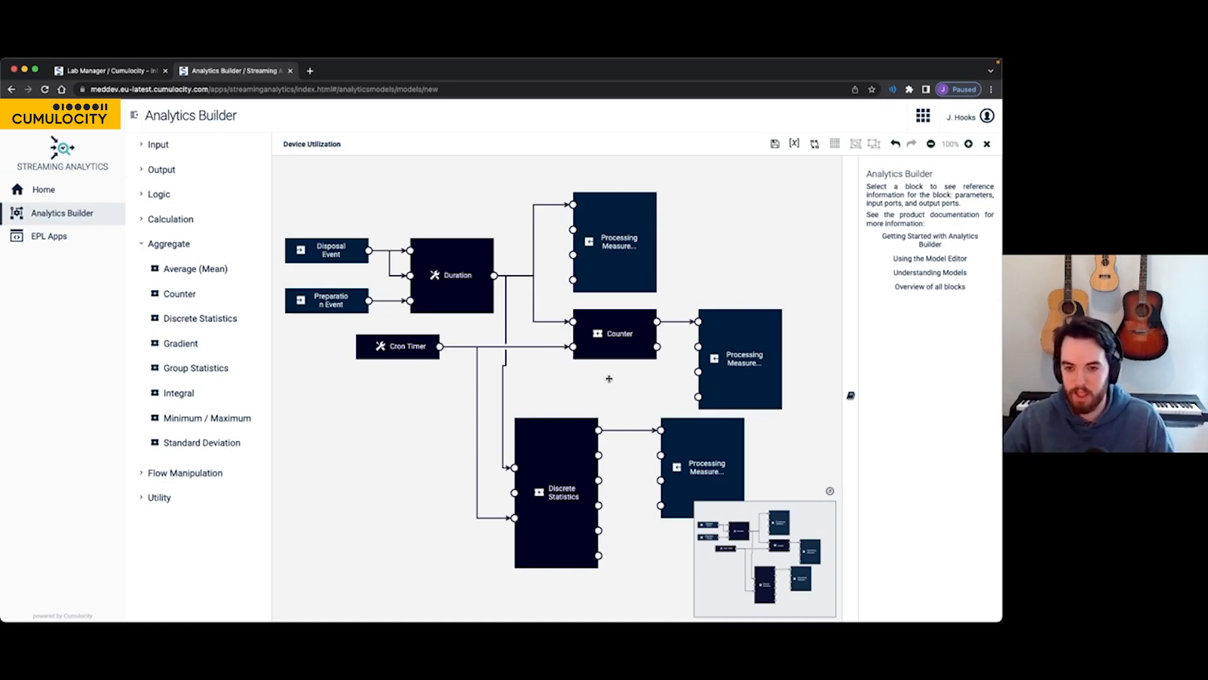
- Add an Expression block below the DailyDuration measurement output and connect the Discrete Statistics block's Sum output to its input1
drag(606, 378, 538, 304)
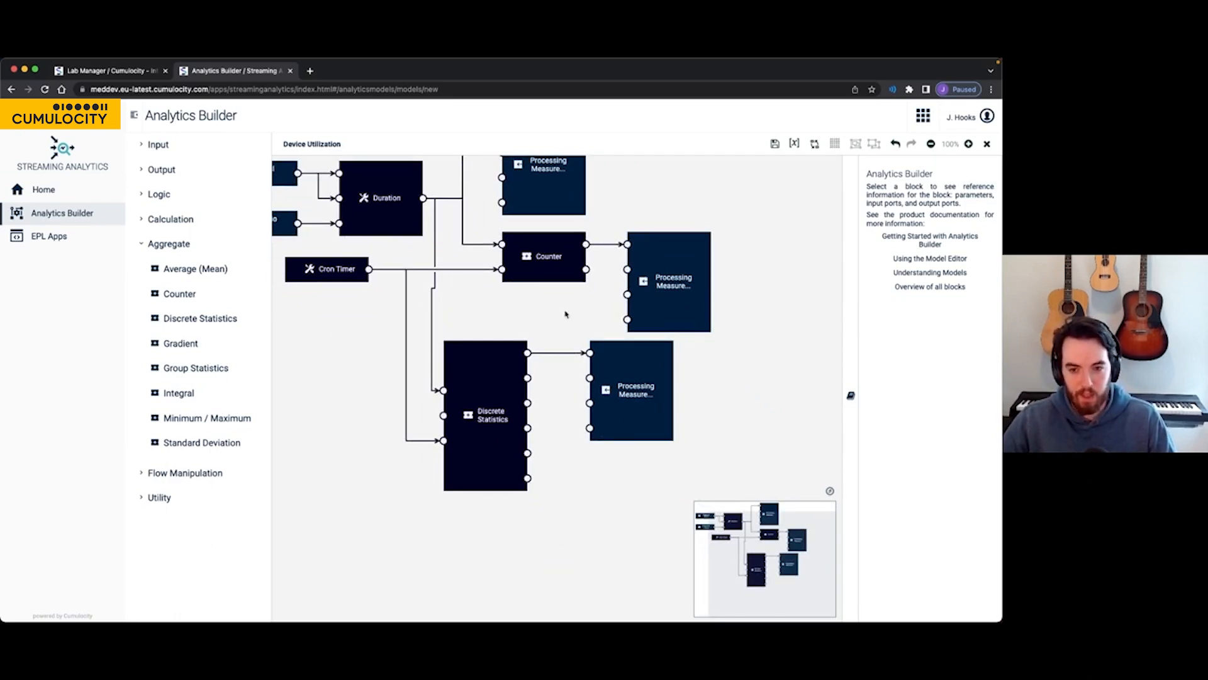
click(494, 382)
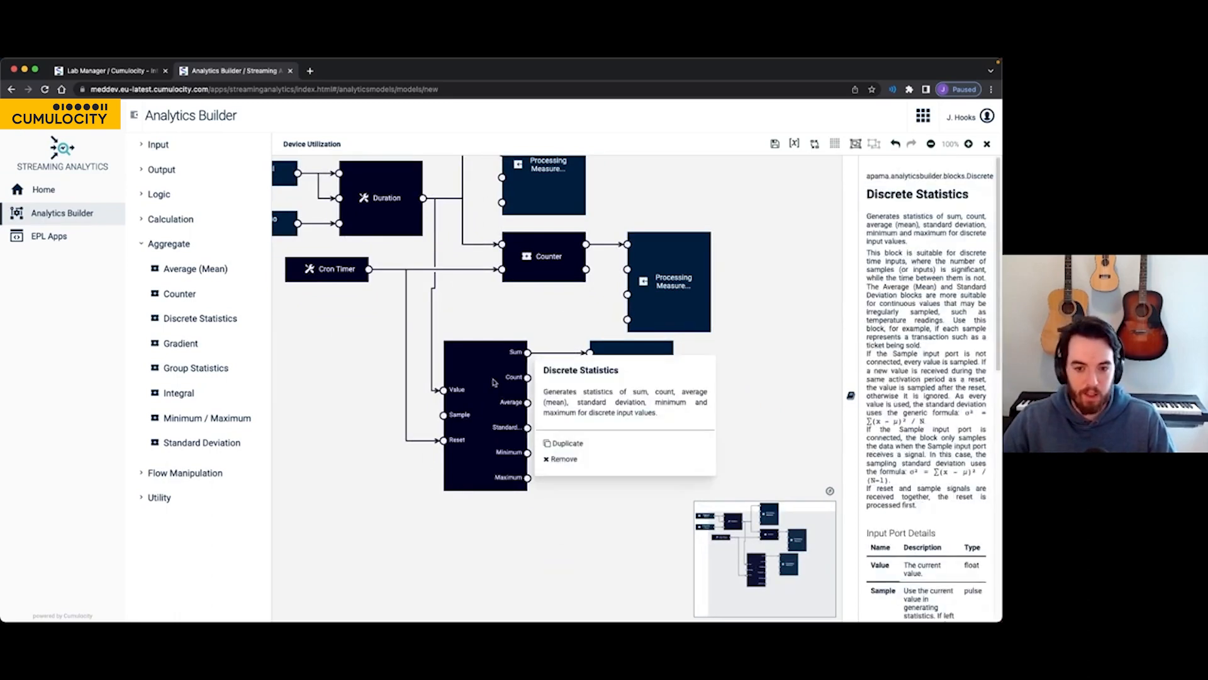
click(502, 320)
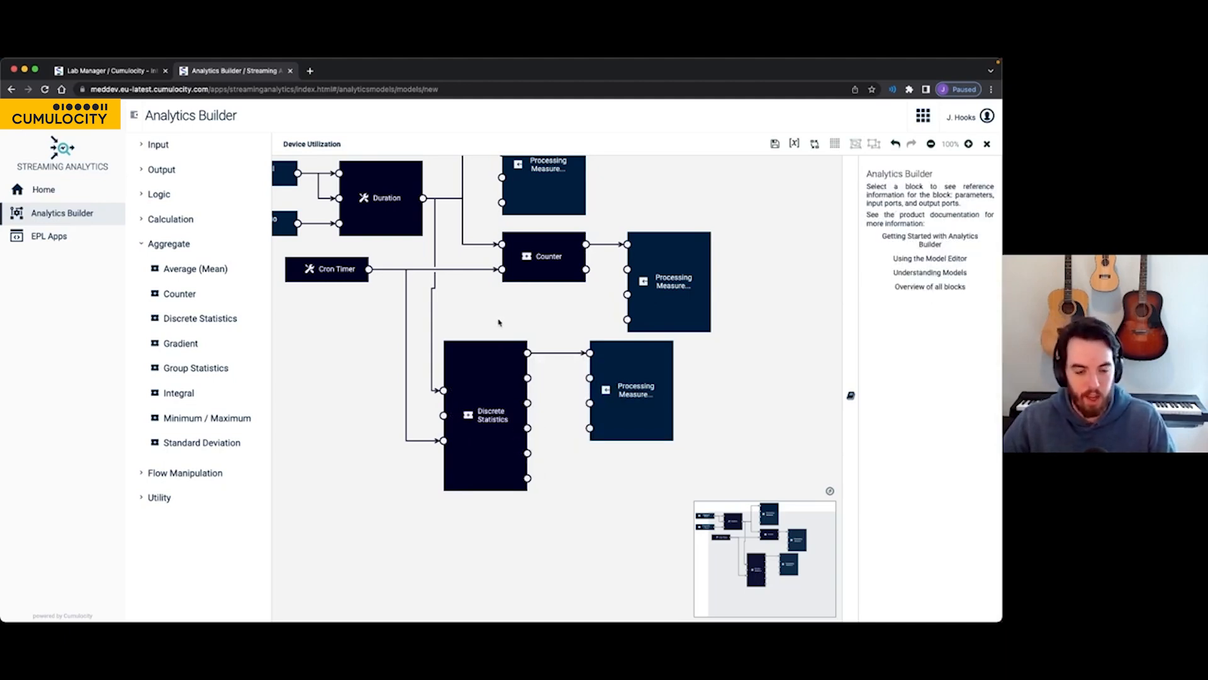
click(142, 243)
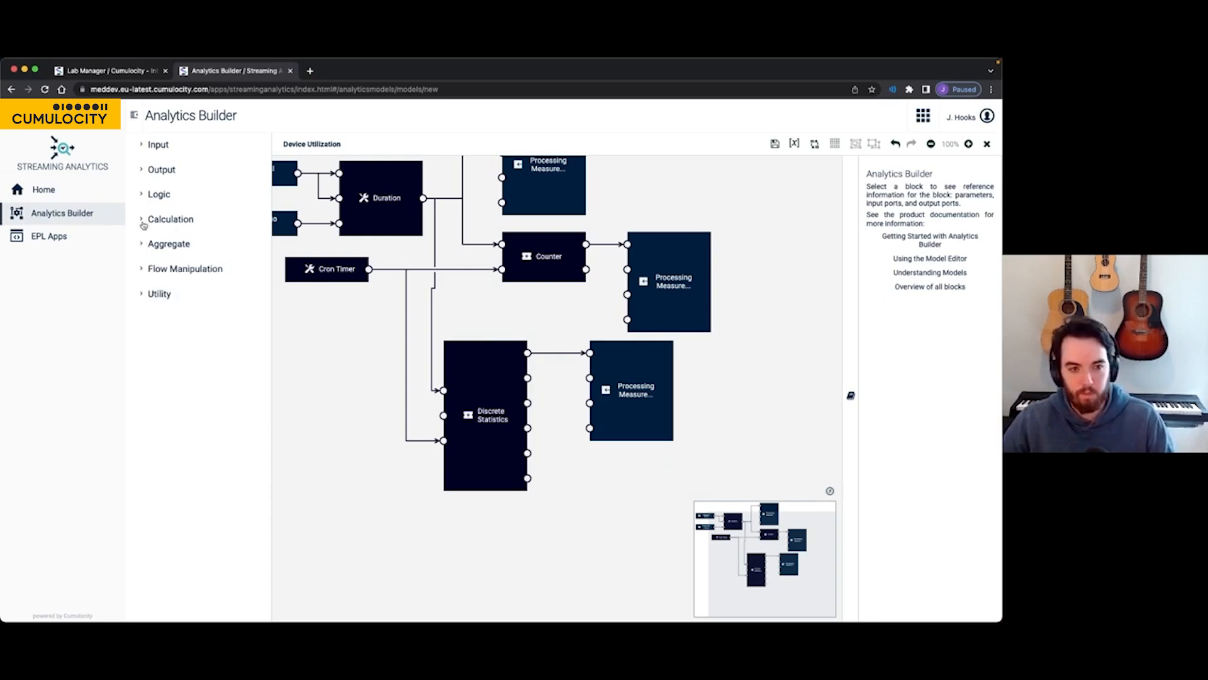
click(142, 221)
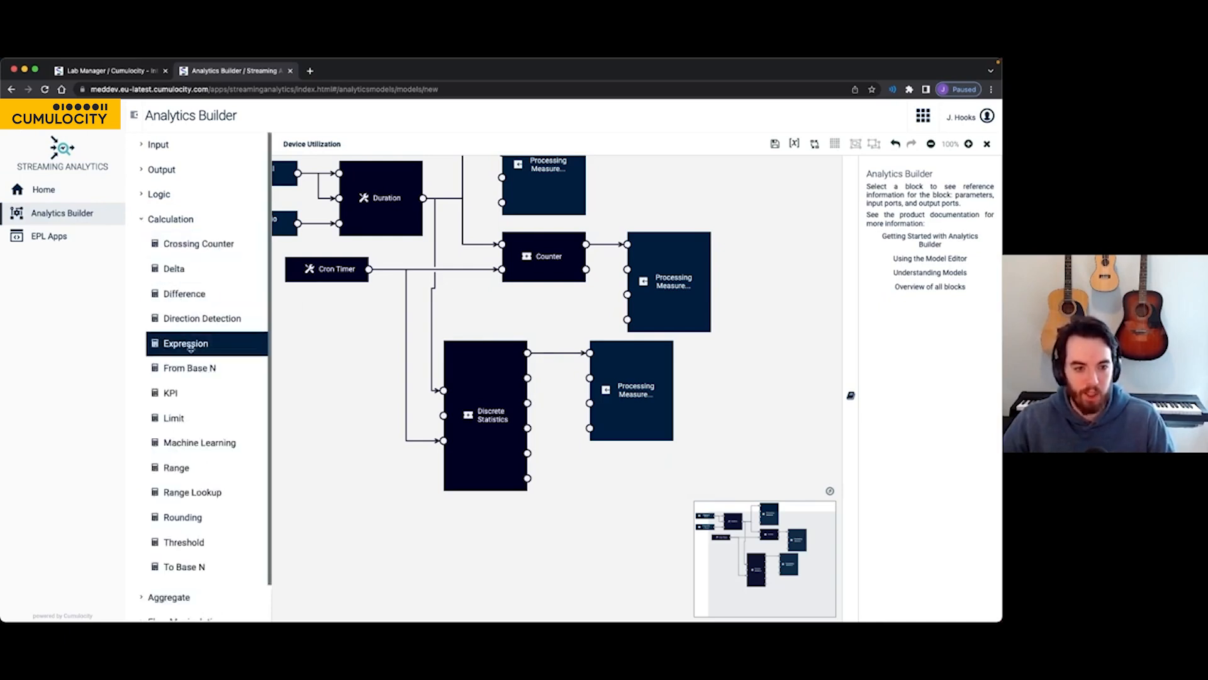
drag(182, 345, 615, 499)
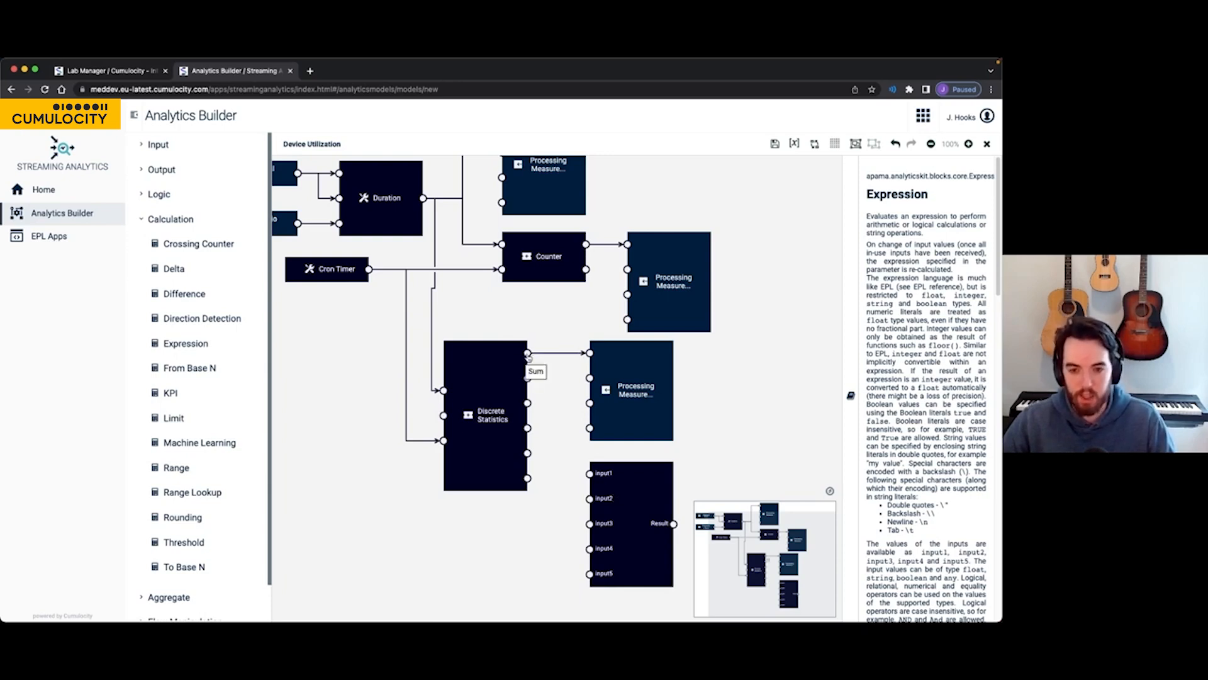
drag(529, 358, 588, 479)
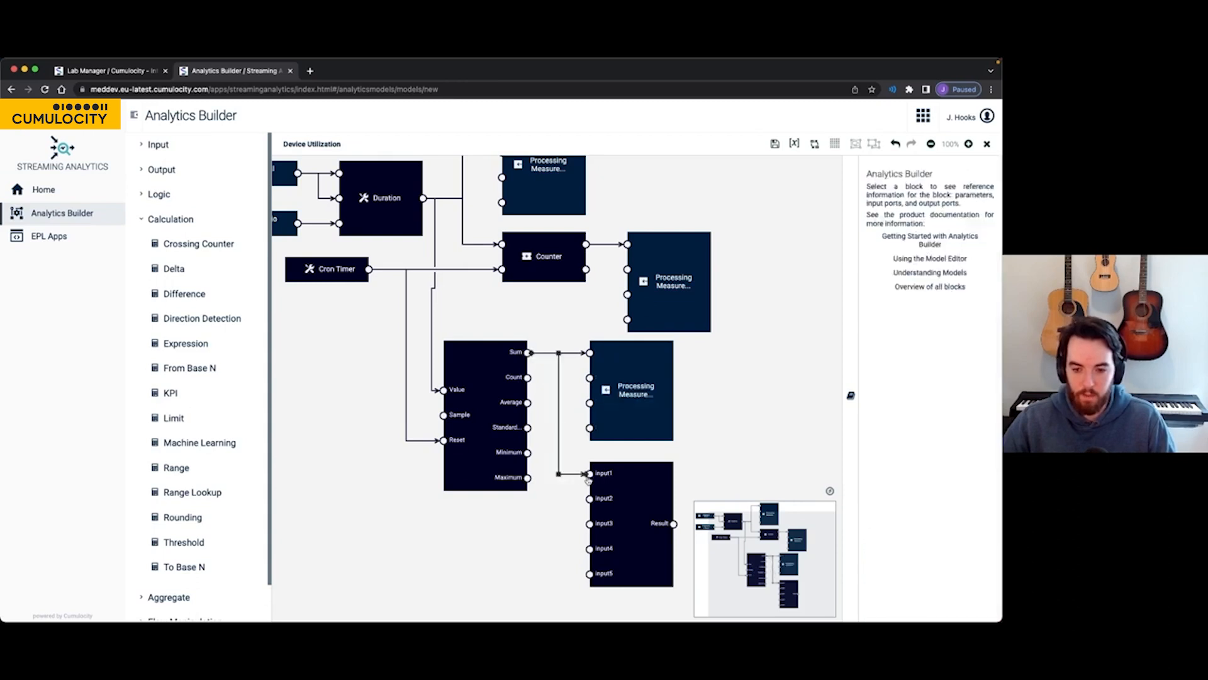
- Set the Expression block's expression to "input1 / 43200"
click(634, 478)
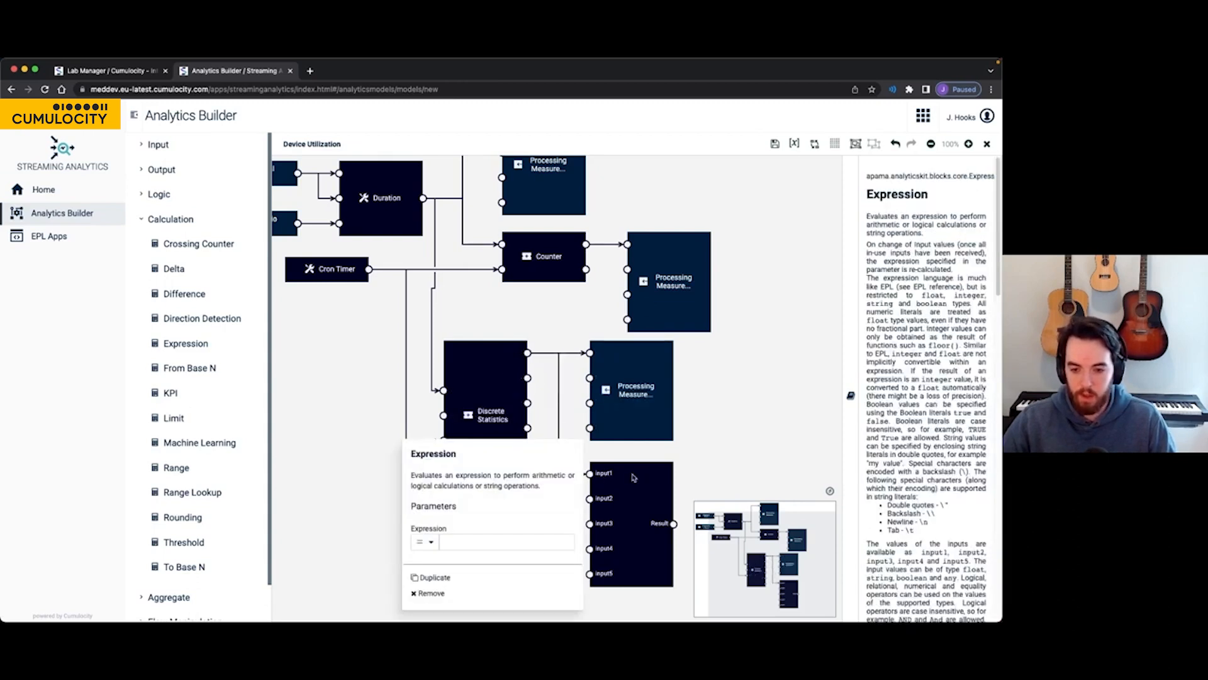
click(475, 546)
drag(357, 440, 354, 305)
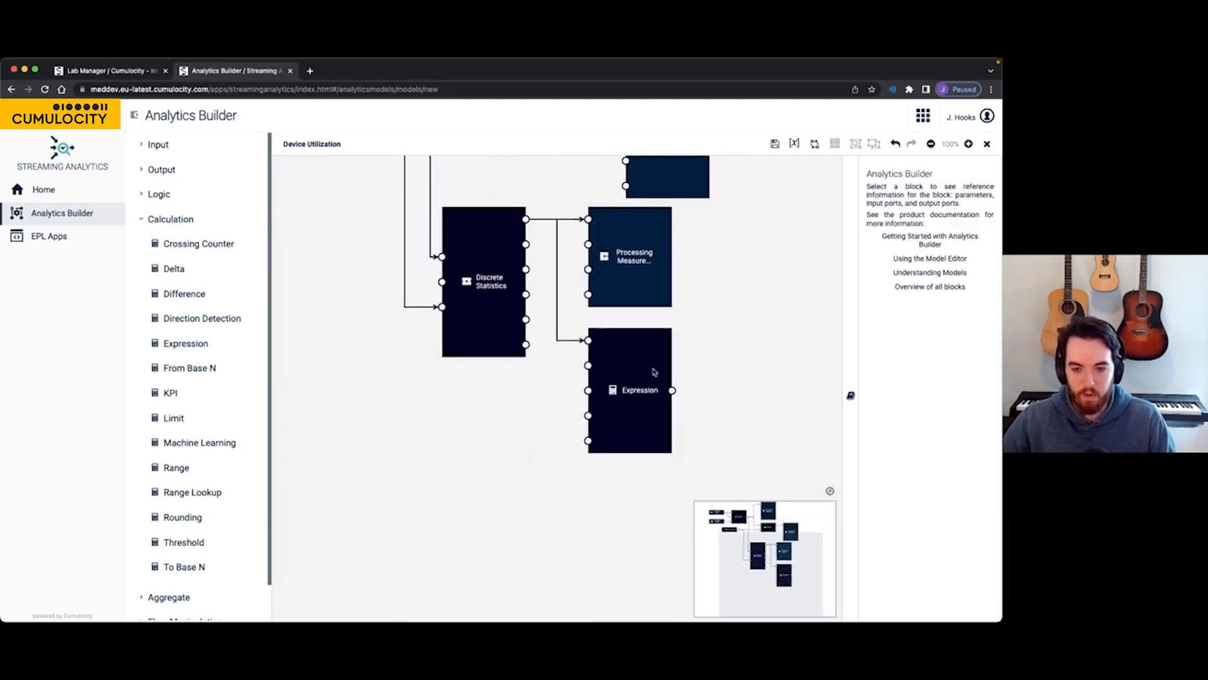
click(655, 371)
click(463, 410)
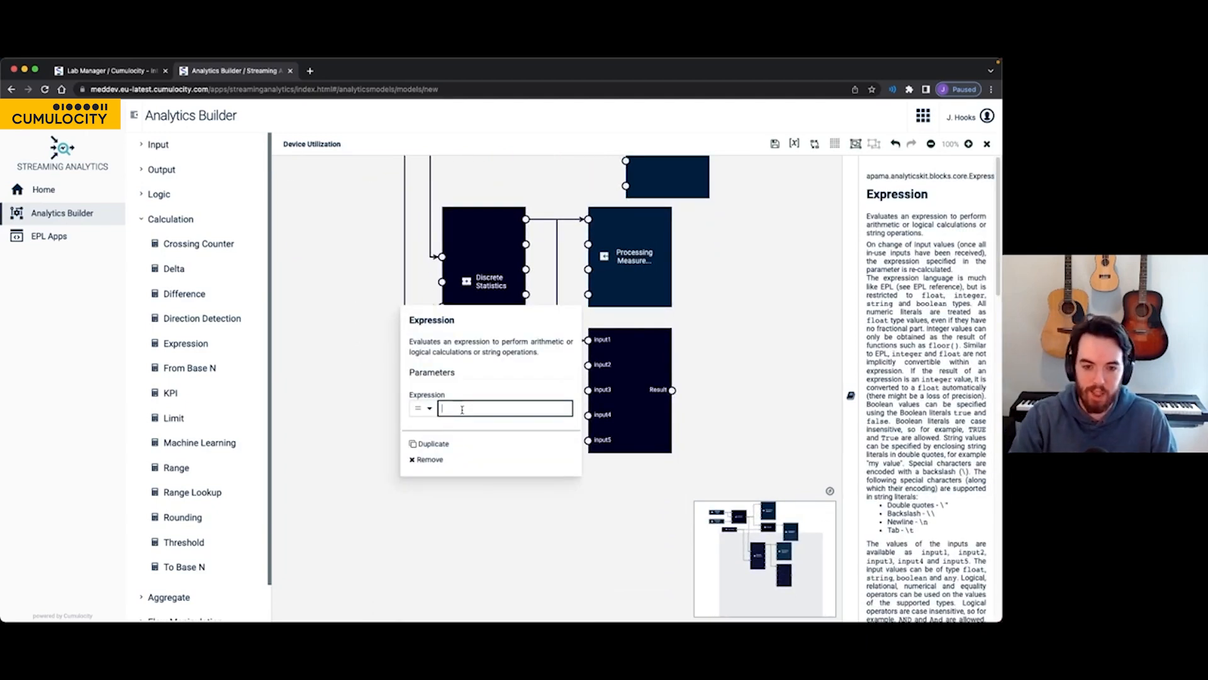
text(input1 )
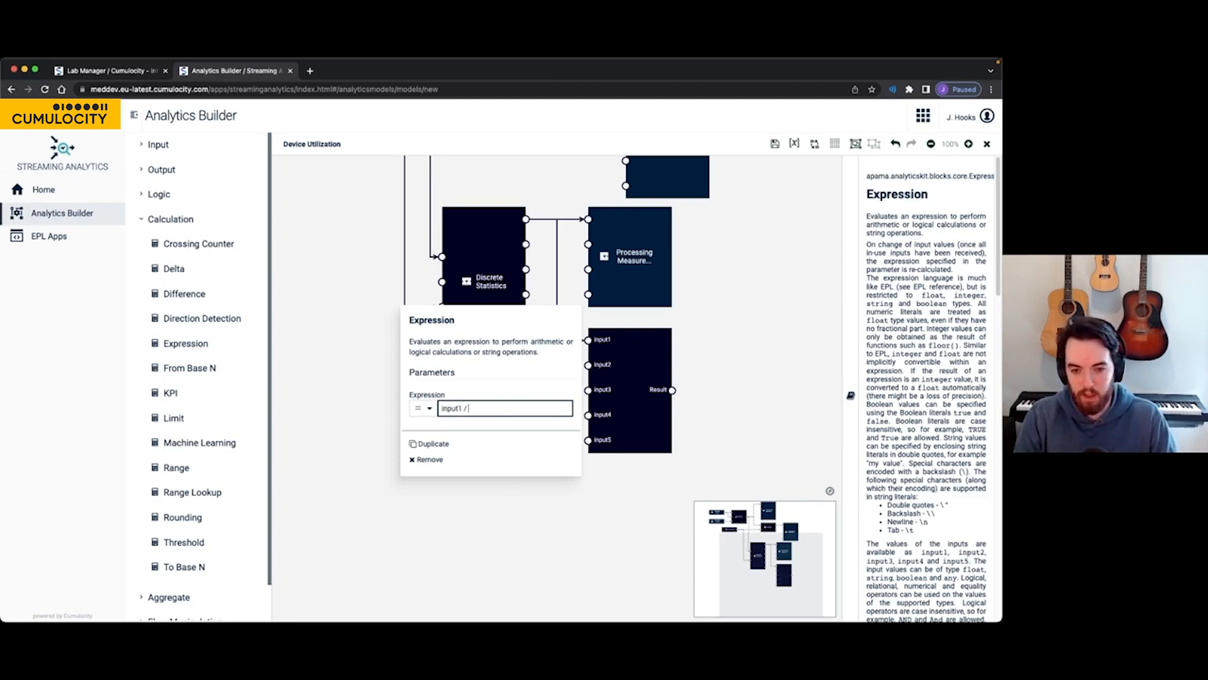
text(/ 432)
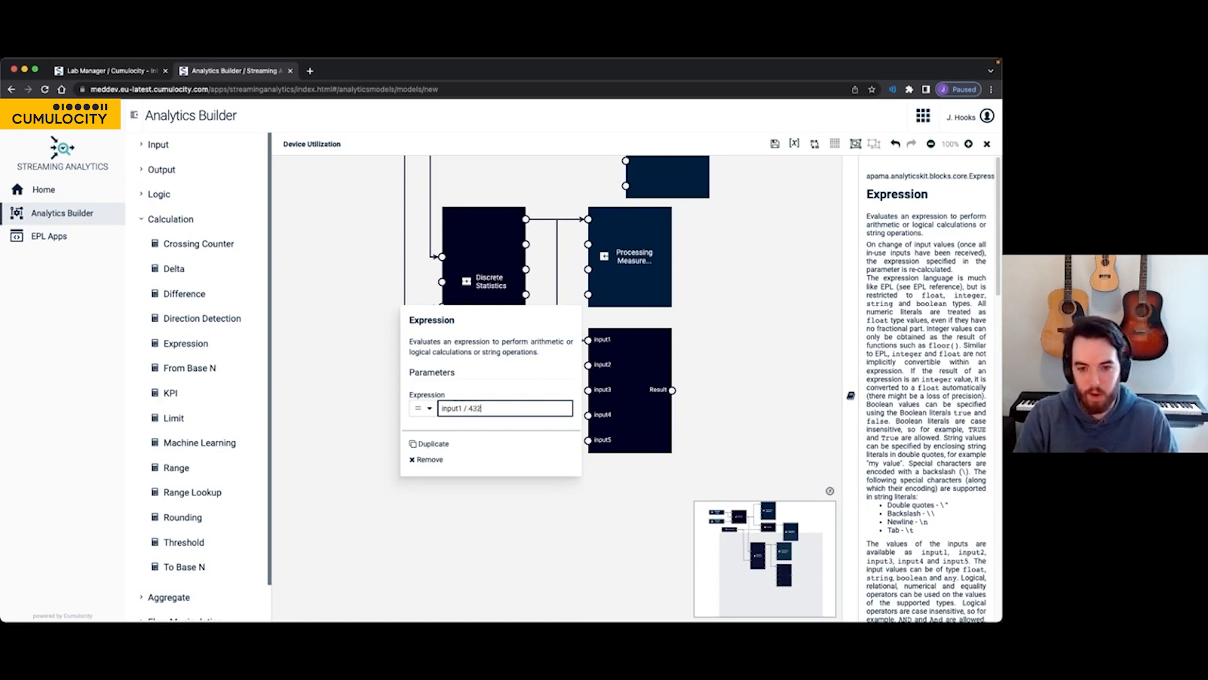
text(00)
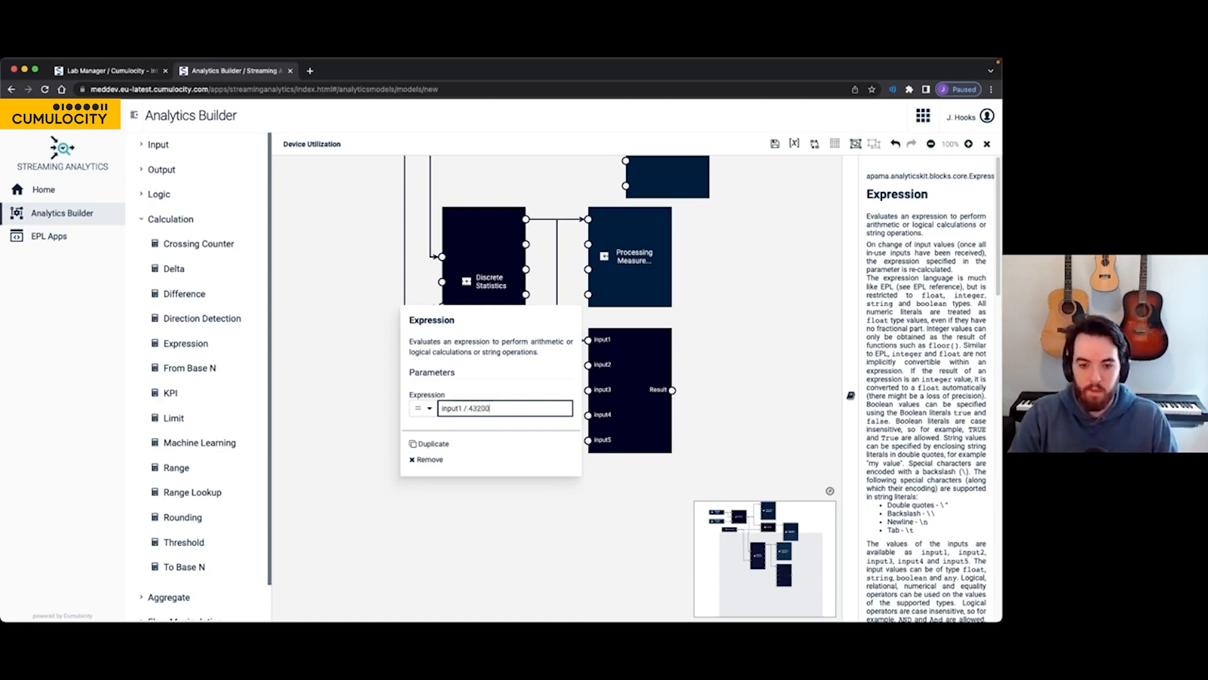
click(563, 505)
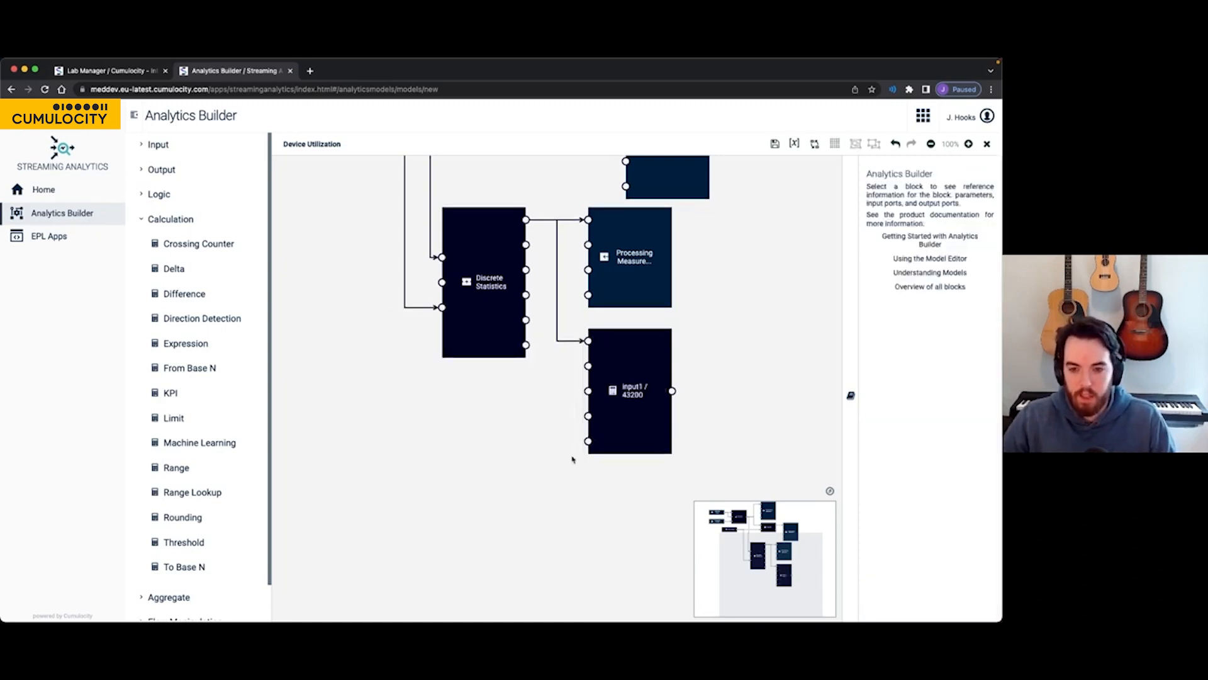
- Copy the DailyDuration measurement output, place the copy beside the Expression block, and connect the Result output to its Value input
drag(747, 316, 644, 345)
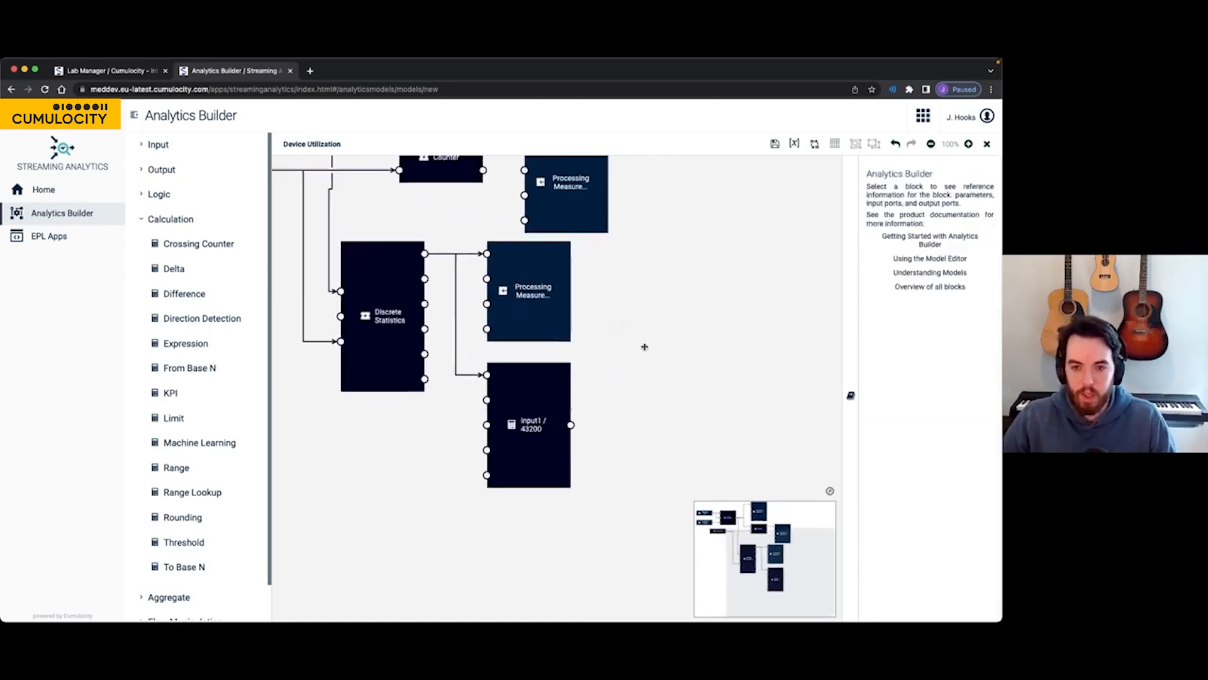
click(541, 304)
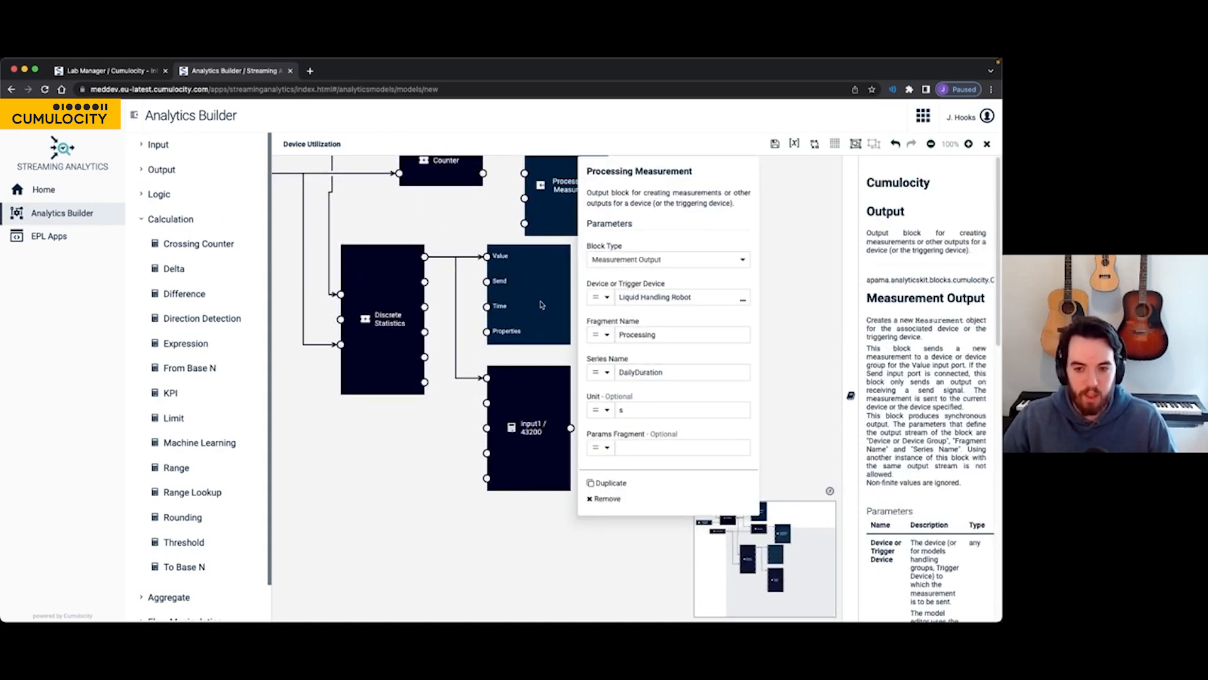
key(super+c)
key(super+v)
drag(539, 300, 680, 463)
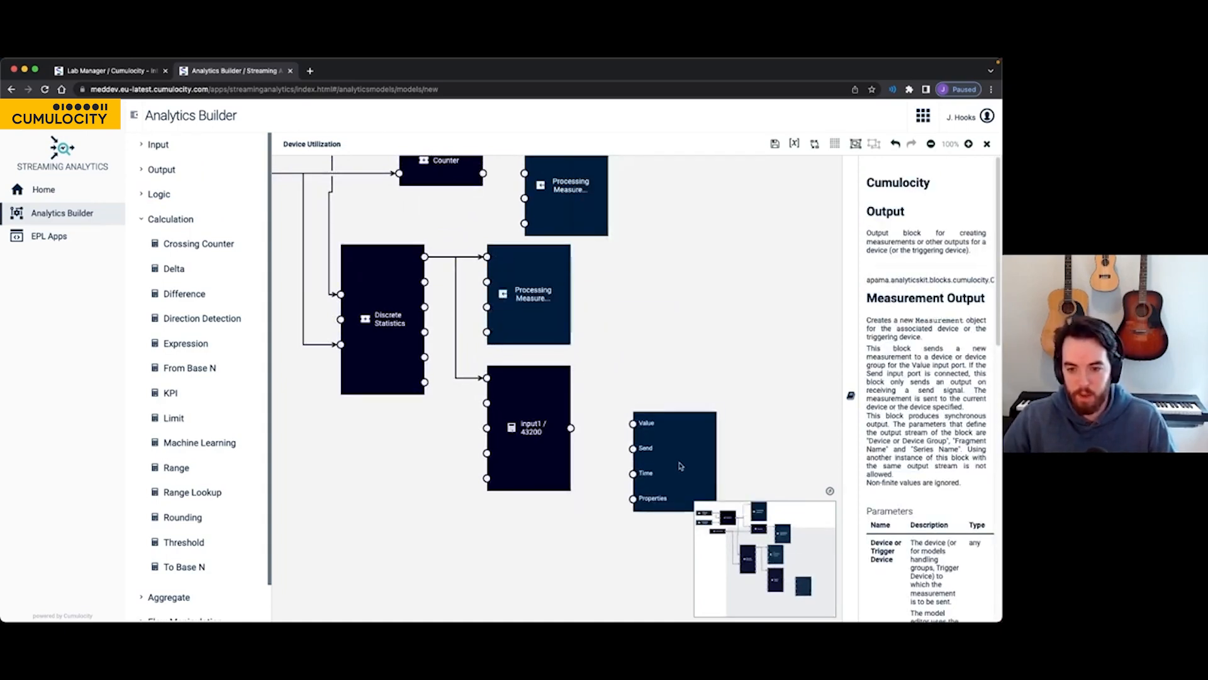
drag(571, 428, 633, 423)
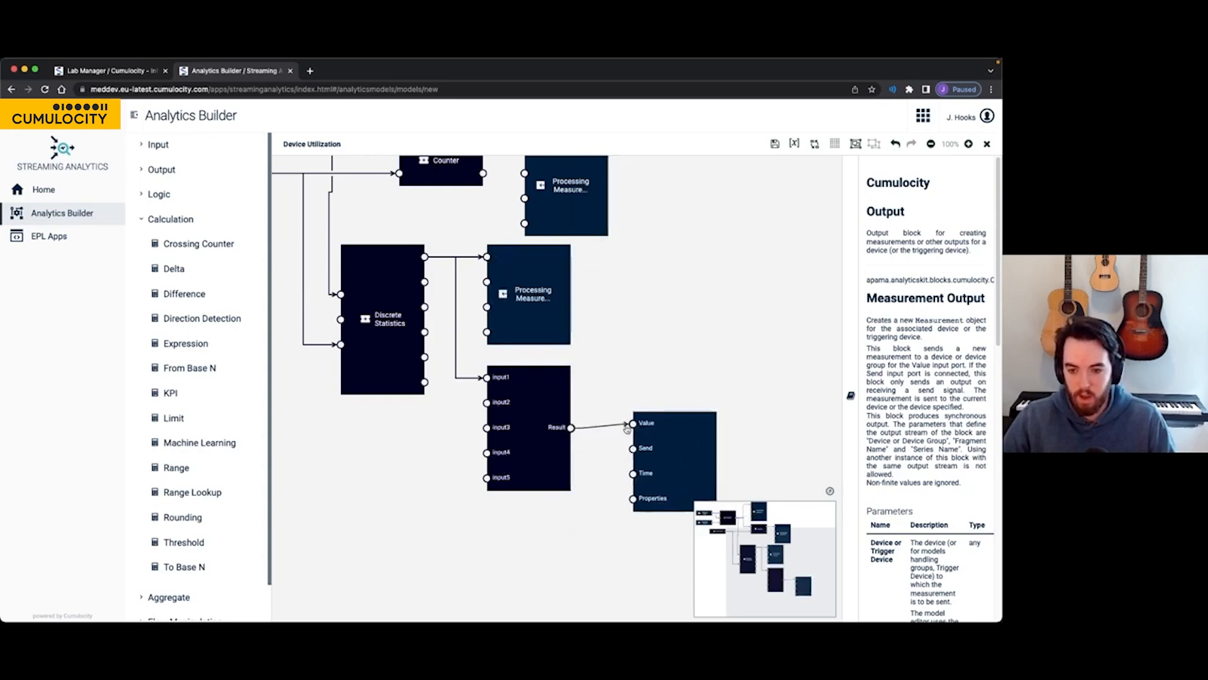
- Set the series name of the measurement output beside the Expression block to "Utilization" and its unit to "%"
double_click(685, 444)
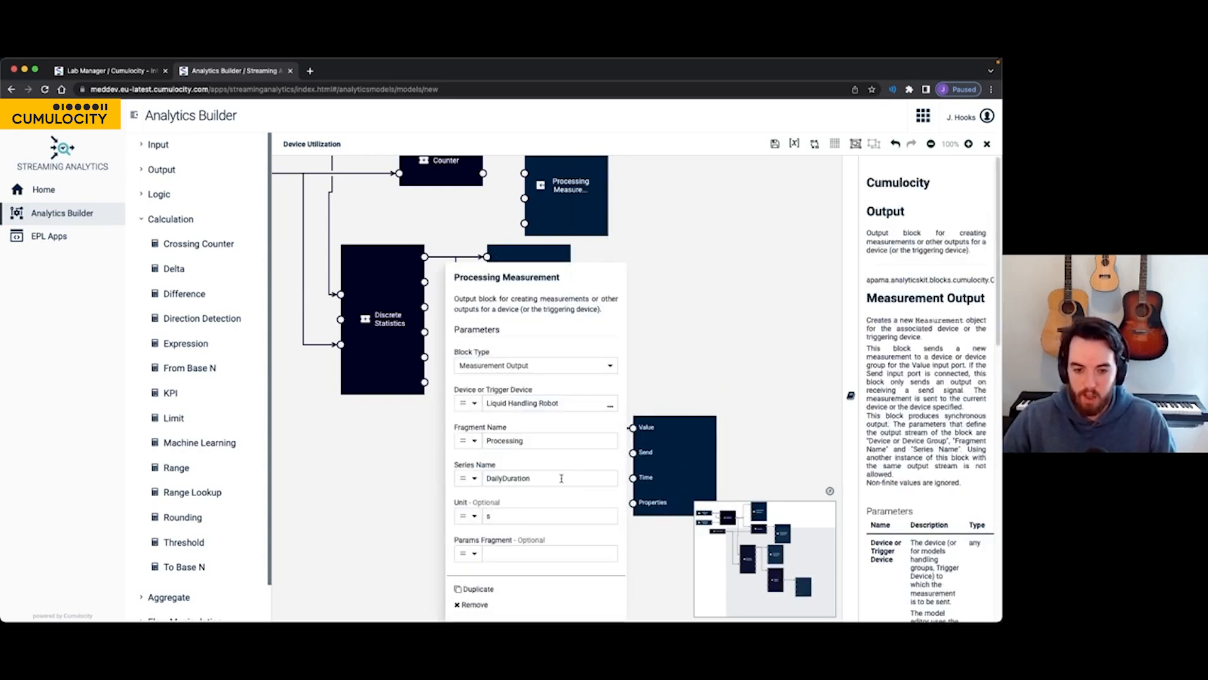
double_click(561, 478)
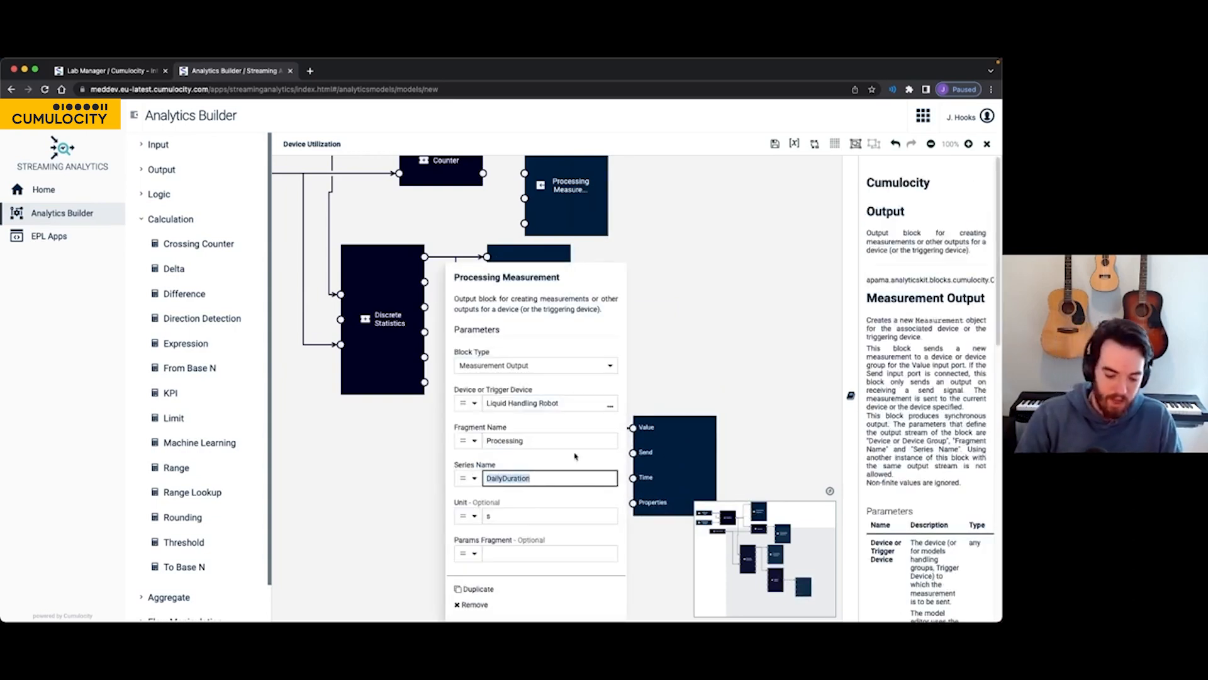
text(Utilization)
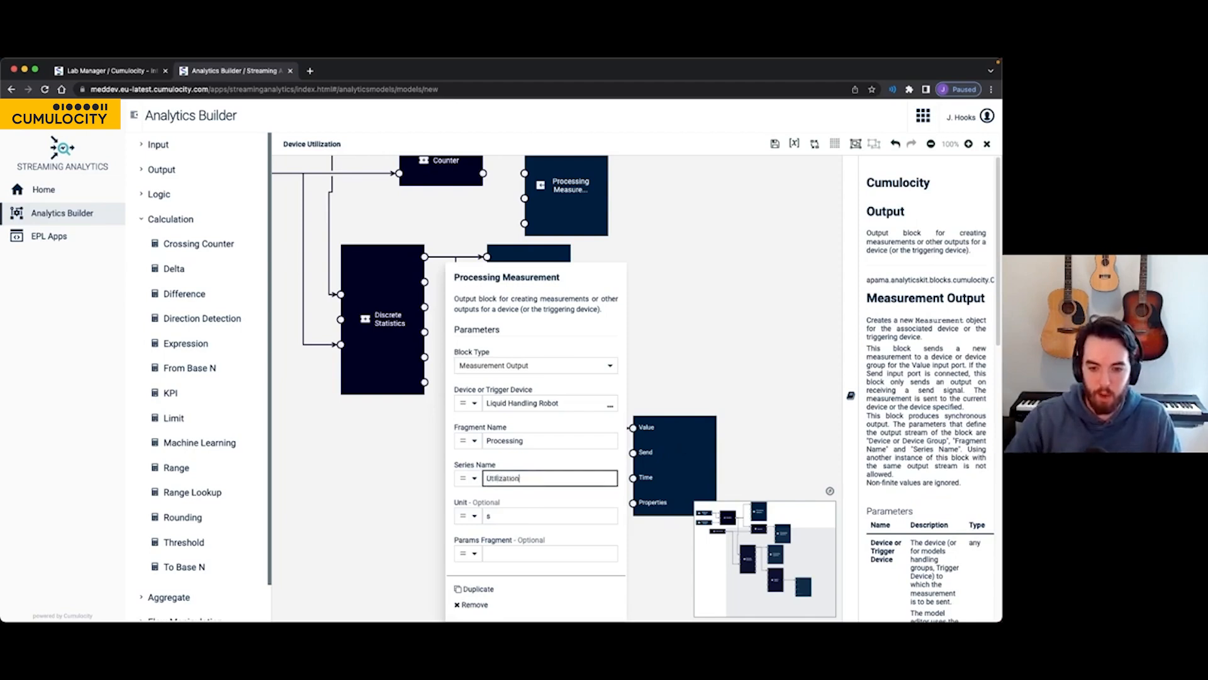
key(Tab)
text(%)
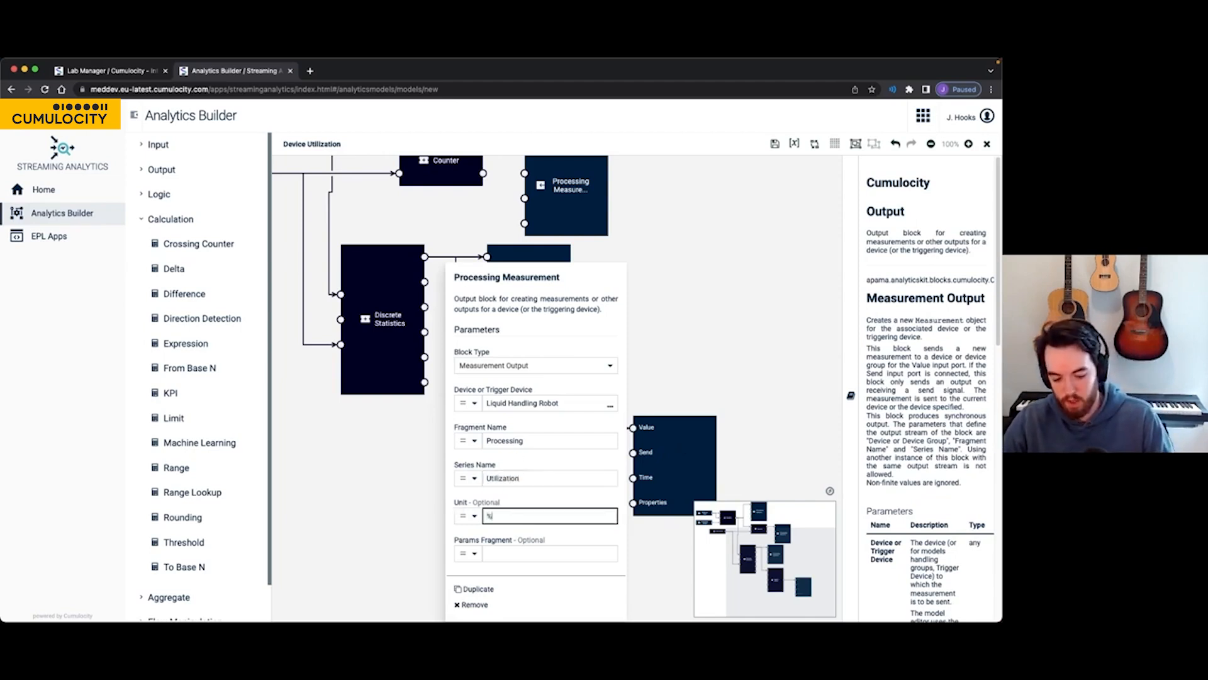
click(413, 424)
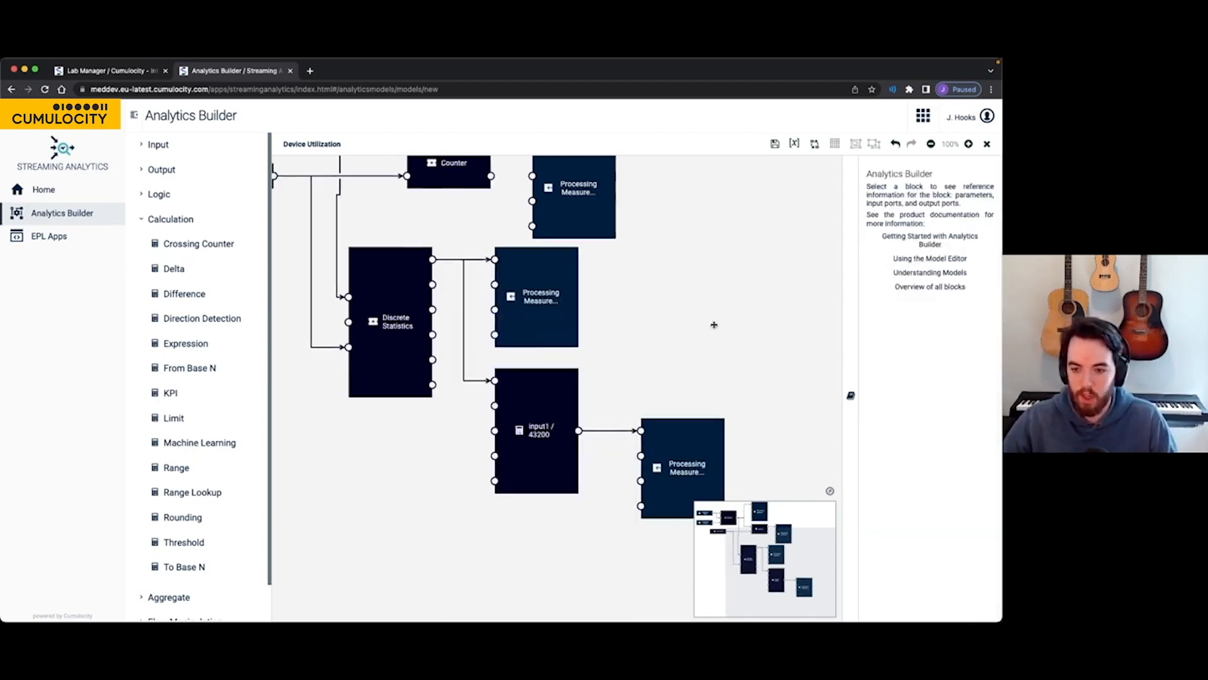
- Examine the whole Device Utilization model at 75% zoom, with the reference pane narrowed and the overview map hidden
drag(853, 394, 883, 300)
click(930, 144)
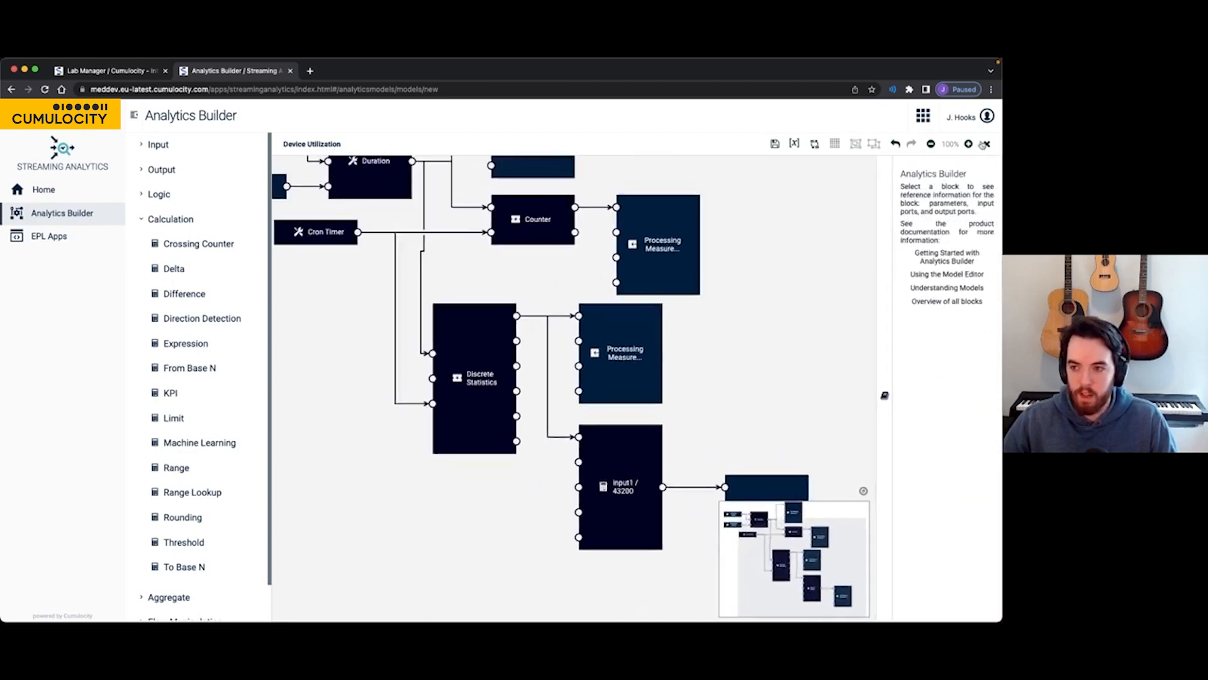
click(931, 145)
click(930, 145)
click(931, 144)
click(930, 145)
drag(774, 237, 803, 266)
click(864, 493)
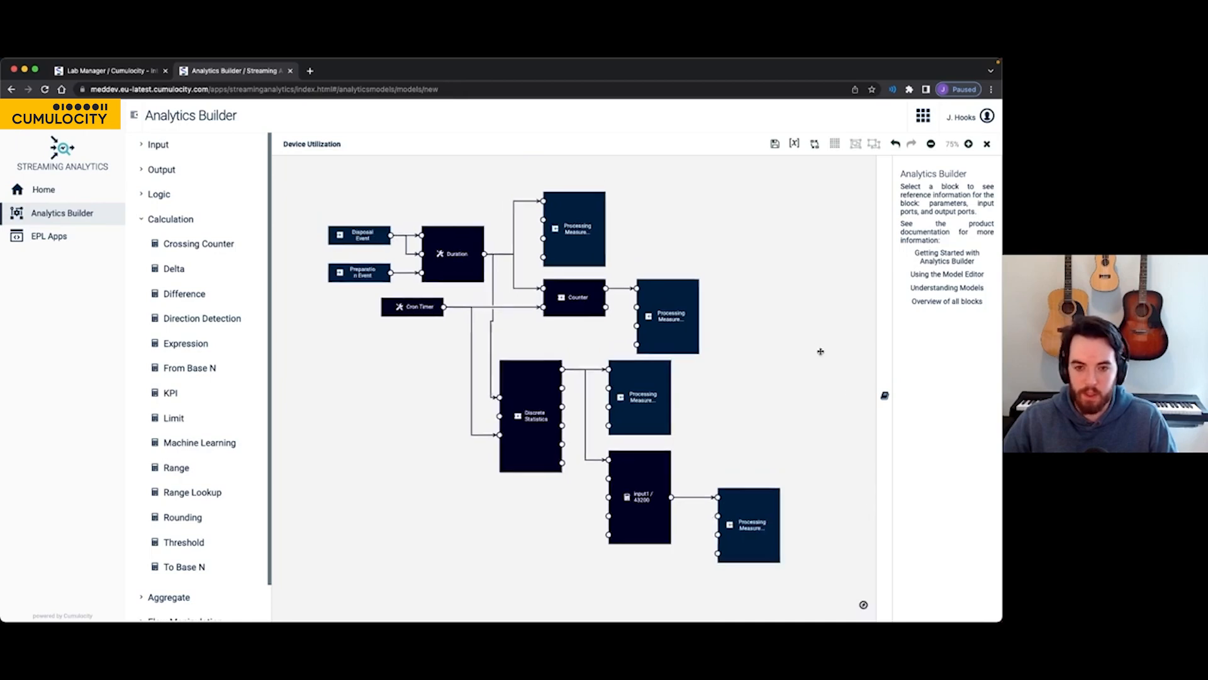